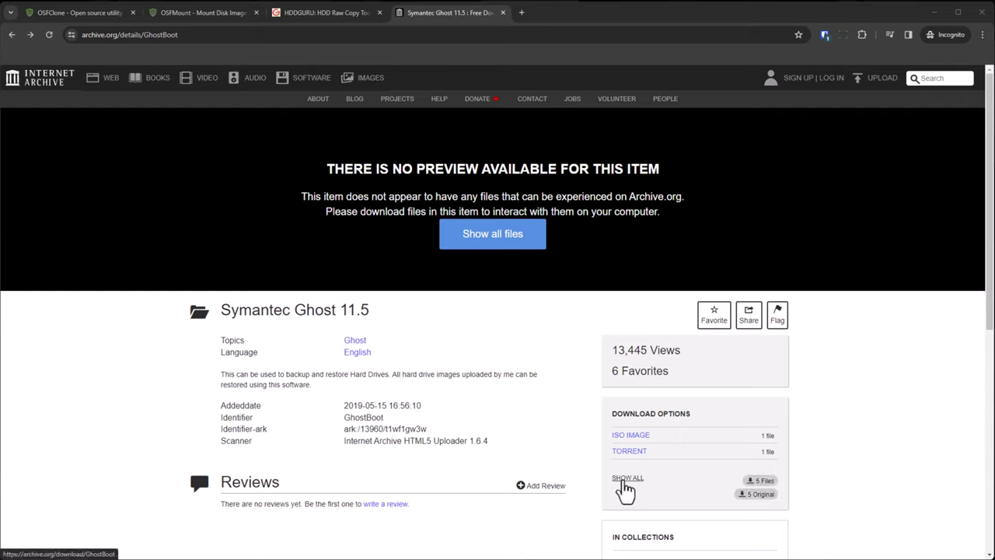
Show all files of the Symantec Ghost 11.5 item on Internet Archive.
left_click(625, 486)
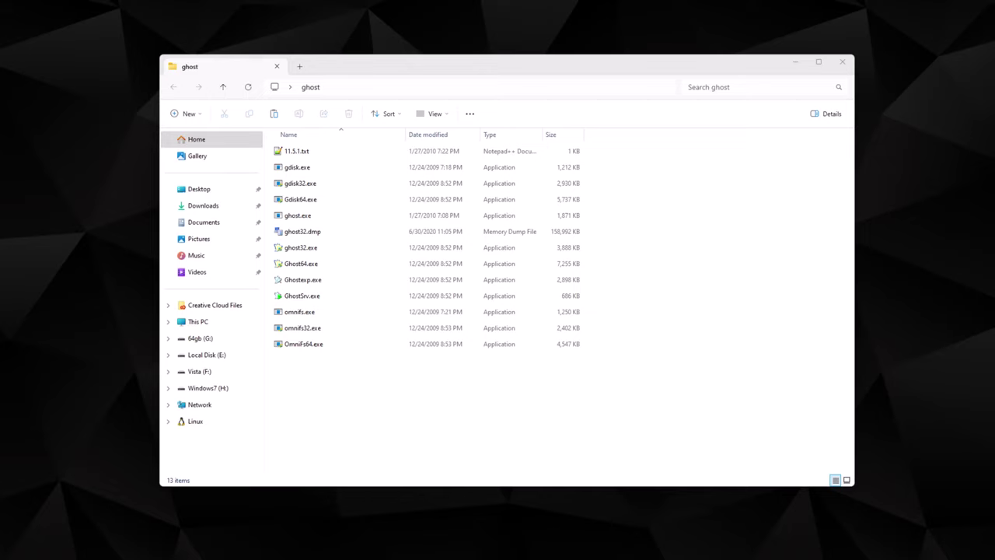
Launch Ghost64.exe and dismiss its About box.
left_click(303, 270)
double_click(303, 269)
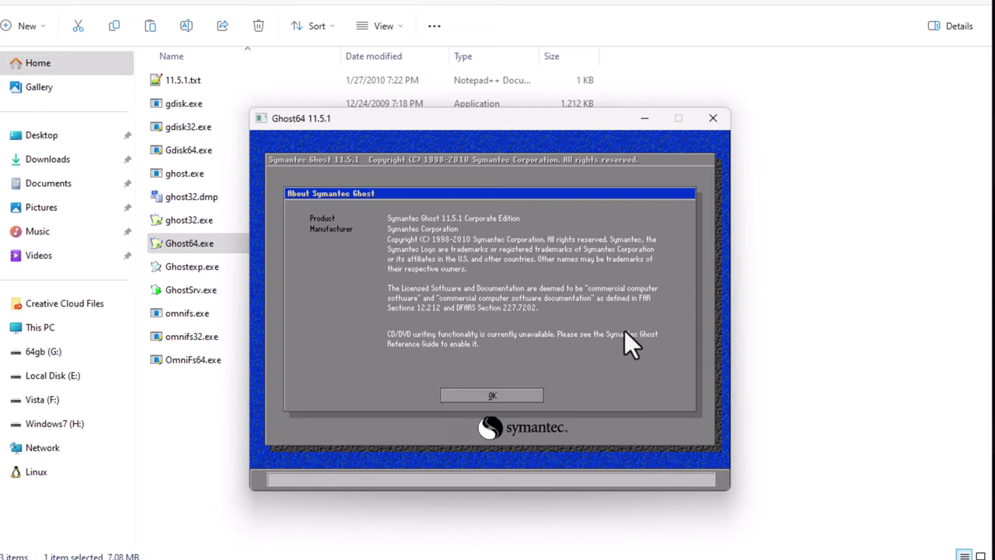
left_click(526, 398)
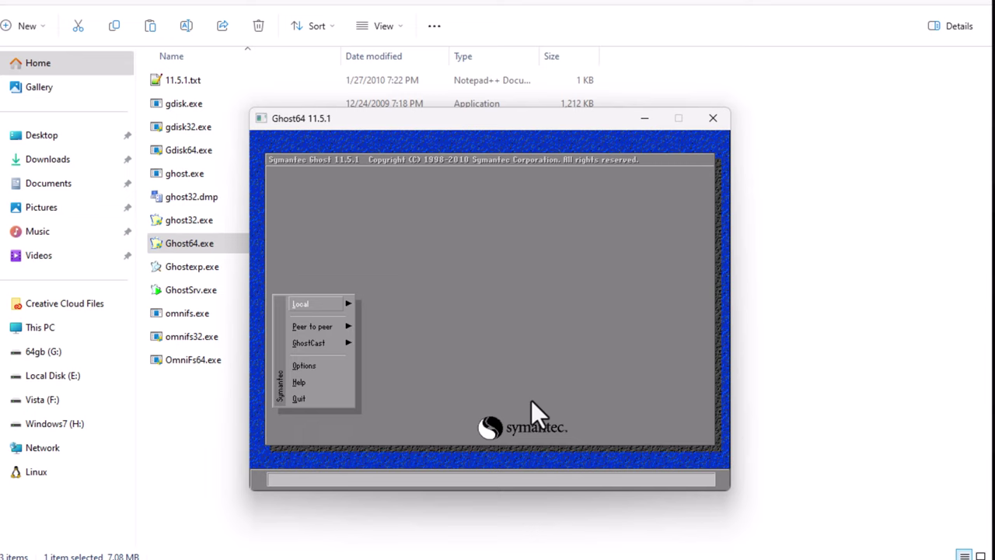
Choose Local > Disk > To Image to start imaging a whole disk.
key("Return")
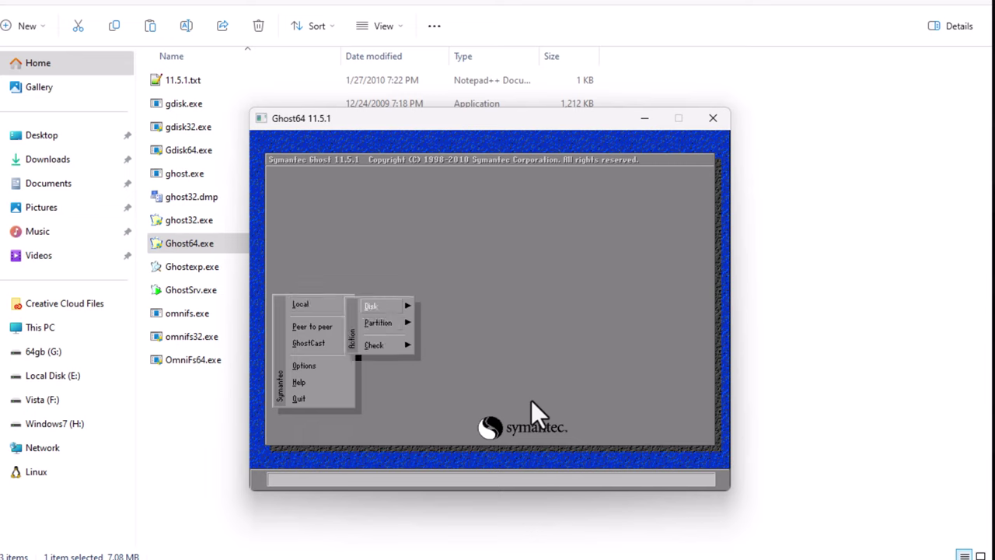
key("Down")
key("Up")
key("Return")
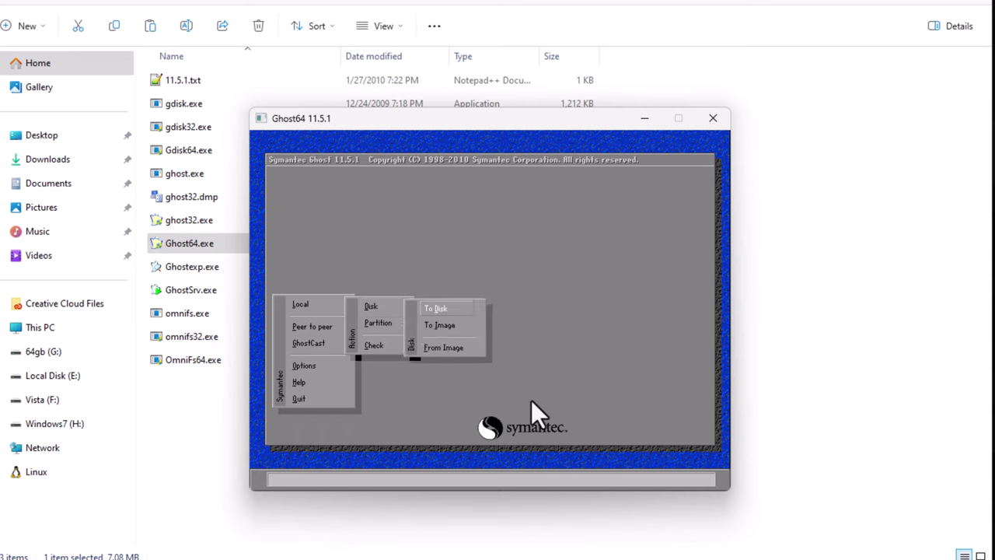
key("Down")
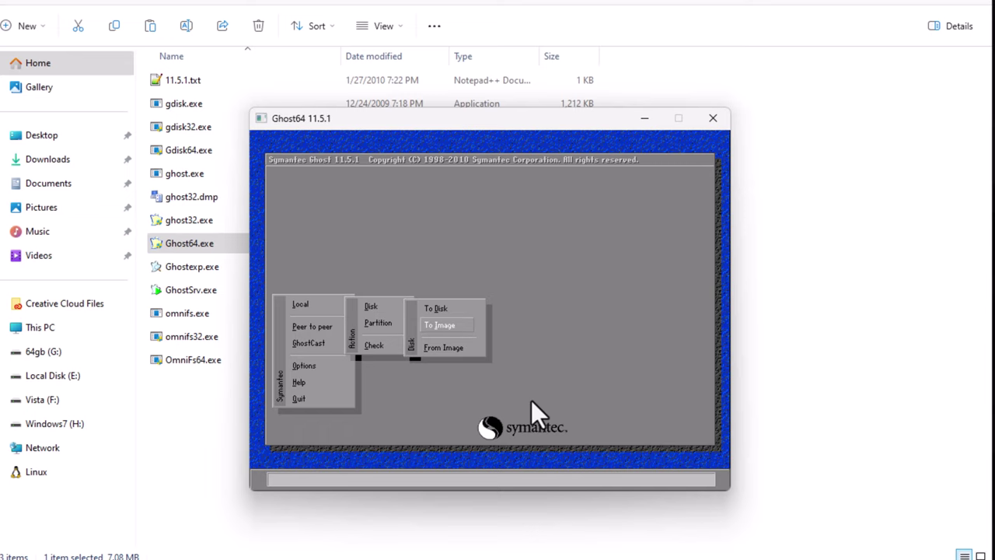
key("Return")
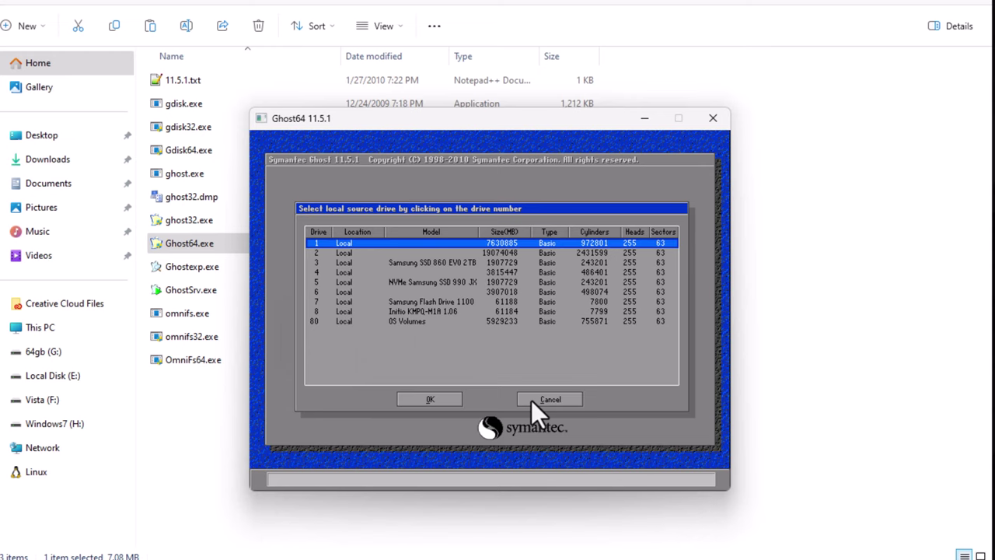
Select drive 8 (61184 MB) as the source disk.
key("Down")
key("Down")
key("Down")
key("Down")
key("Down")
key("Down")
key("Down")
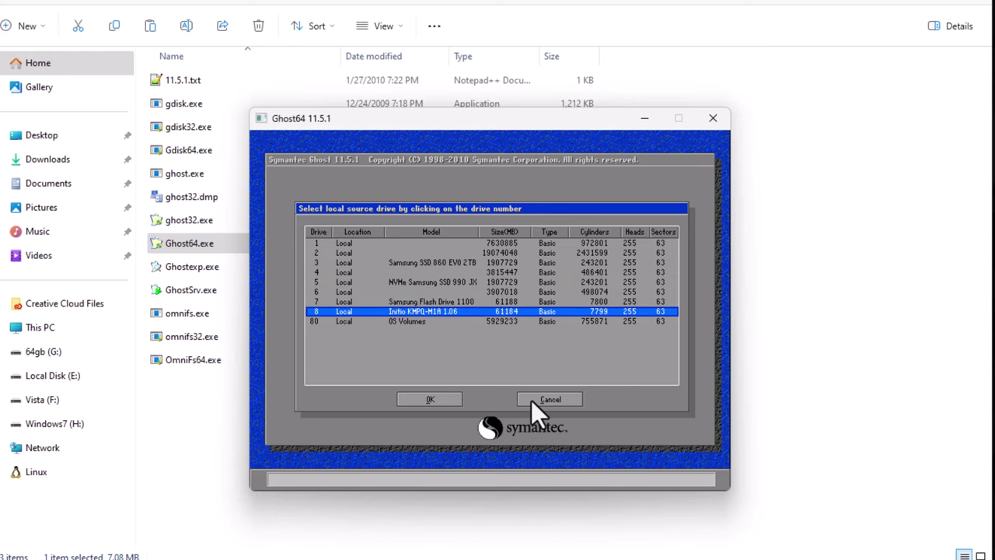
key("Return")
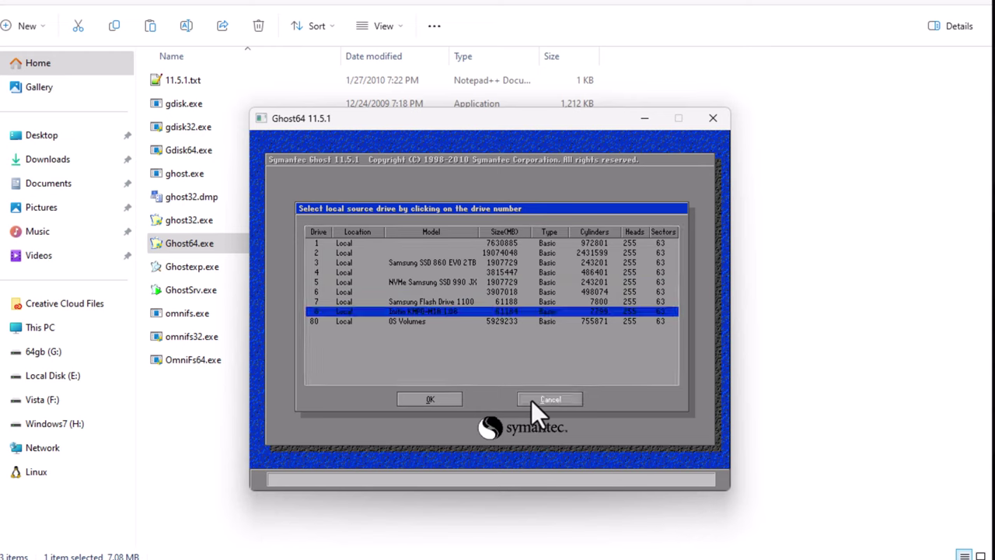
left_click(480, 310)
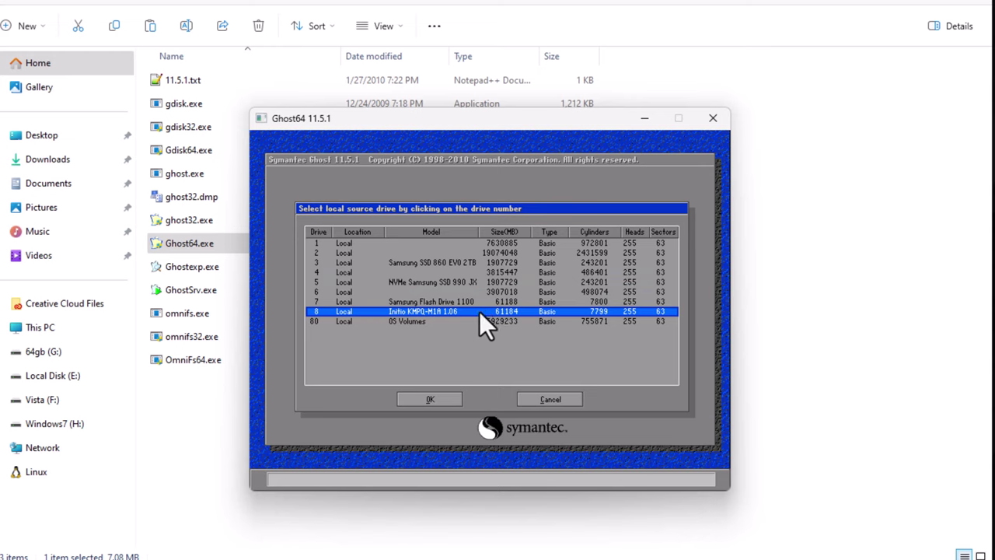
left_click(413, 398)
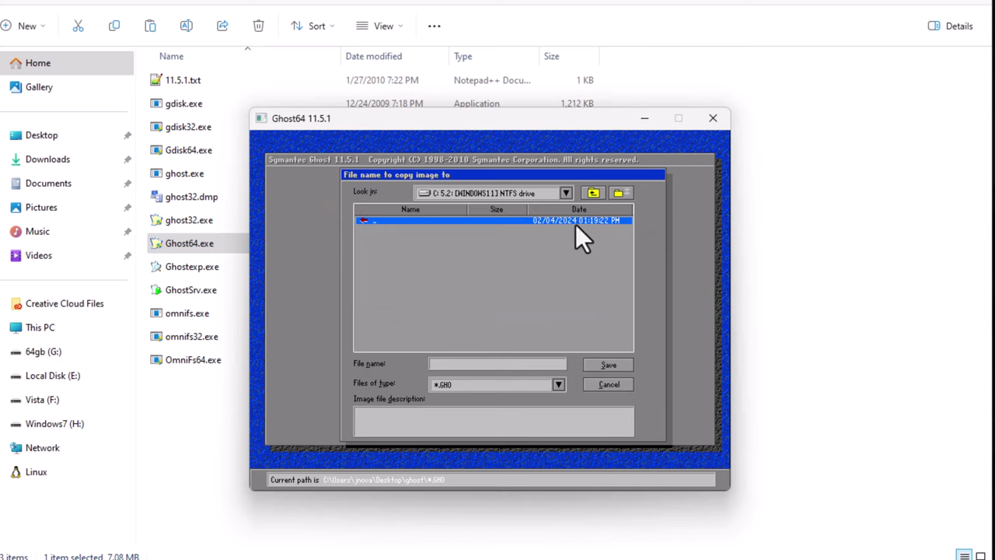
Save the image as ux.GHO on the G: local drive.
left_click(566, 193)
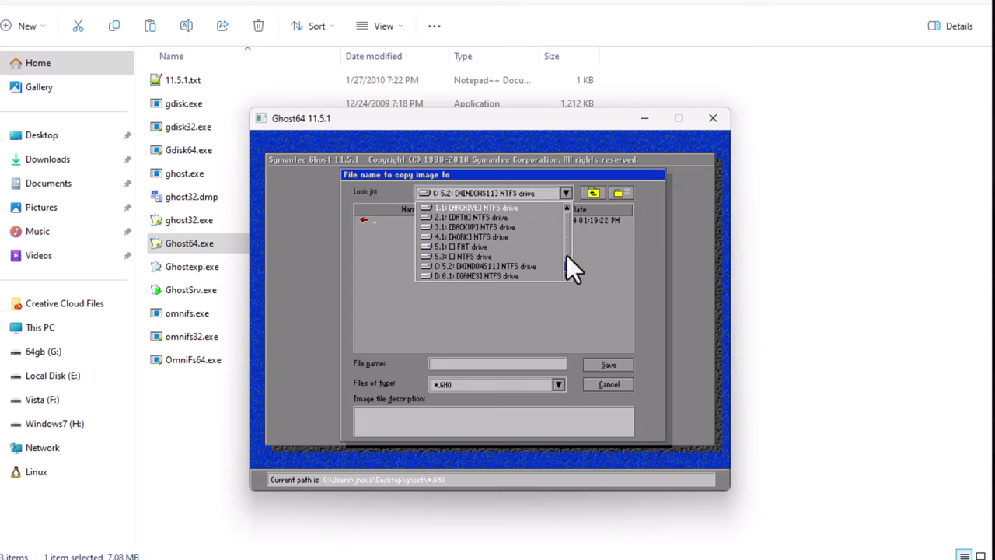
scroll(565, 256, "down", 1)
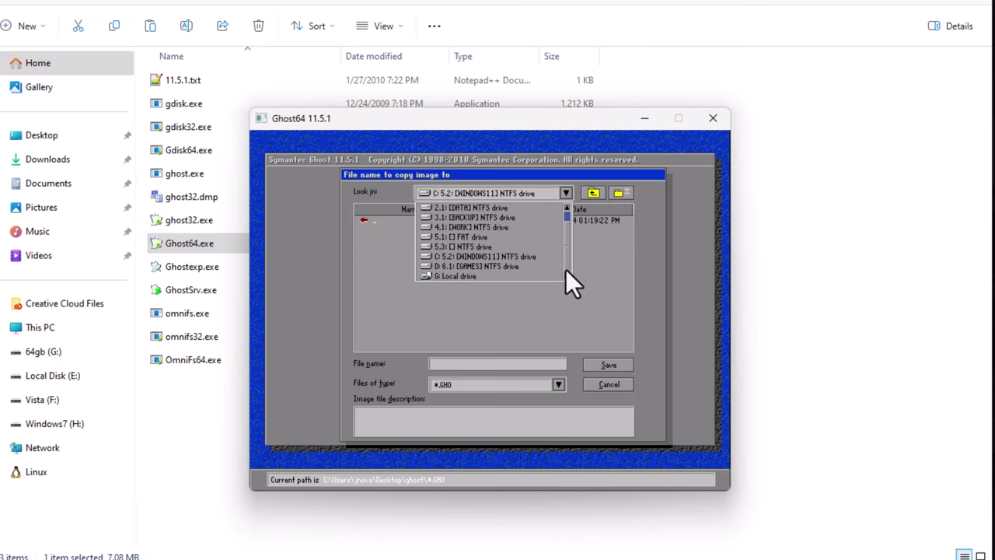
left_click(566, 269)
left_click(566, 194)
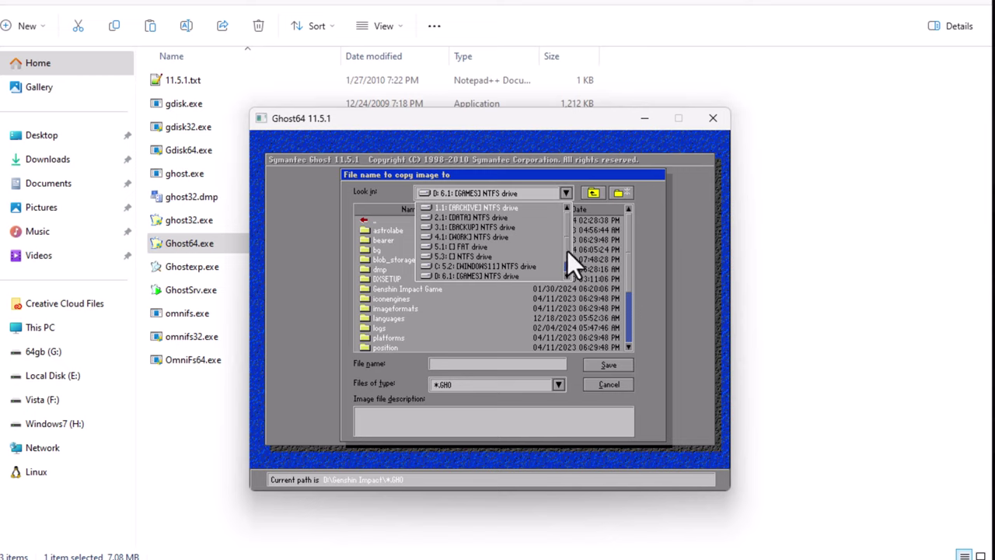
scroll(568, 252, "down", 1)
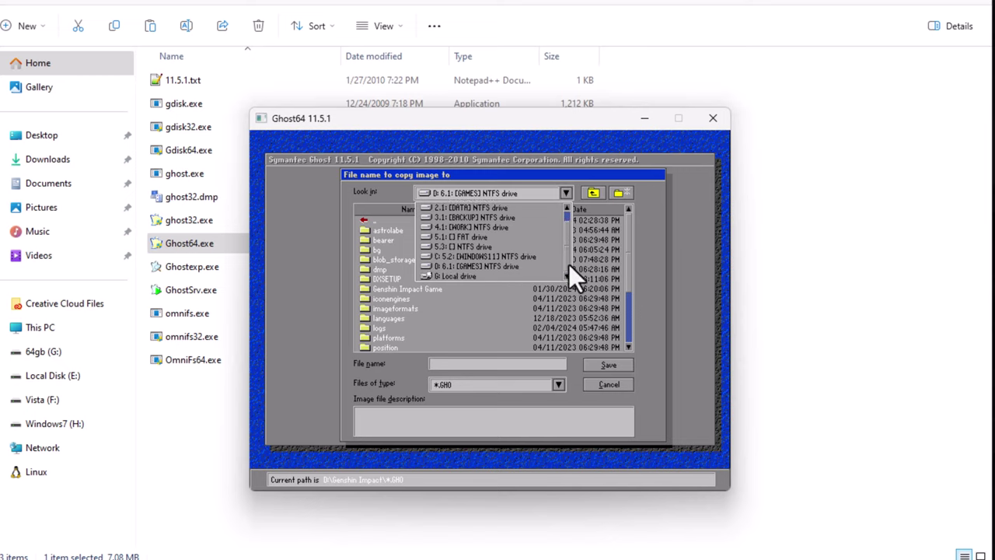
left_click(447, 276)
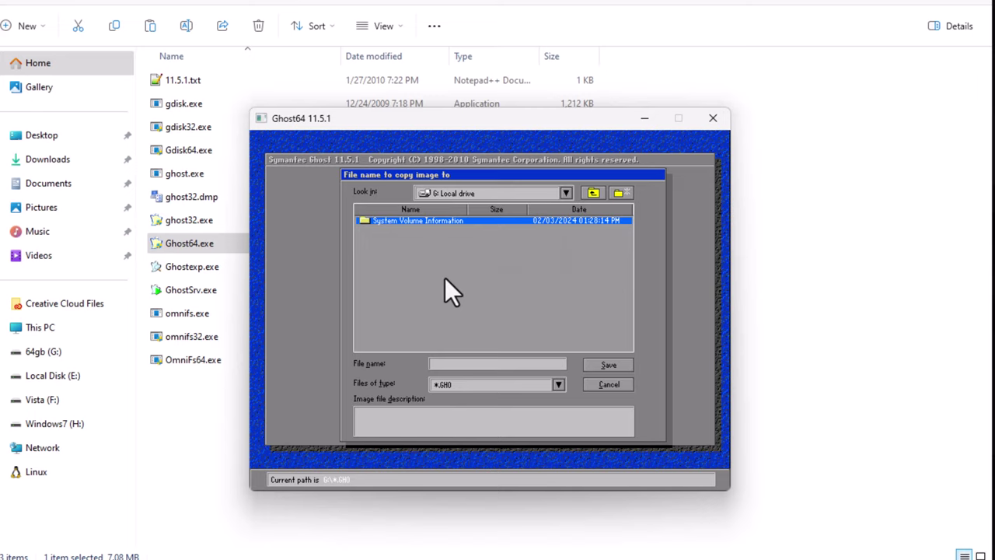
left_click(437, 364)
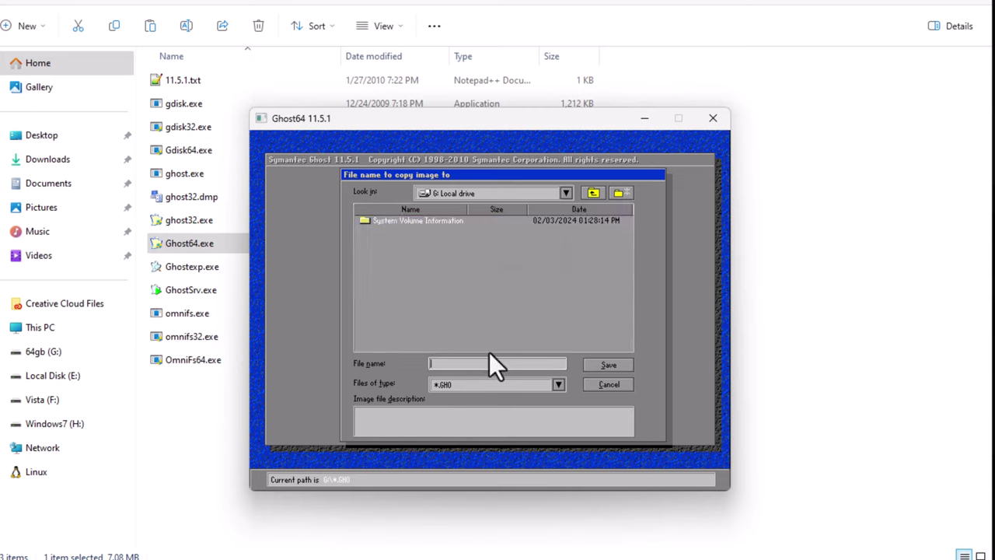
type("ux")
left_click(609, 365)
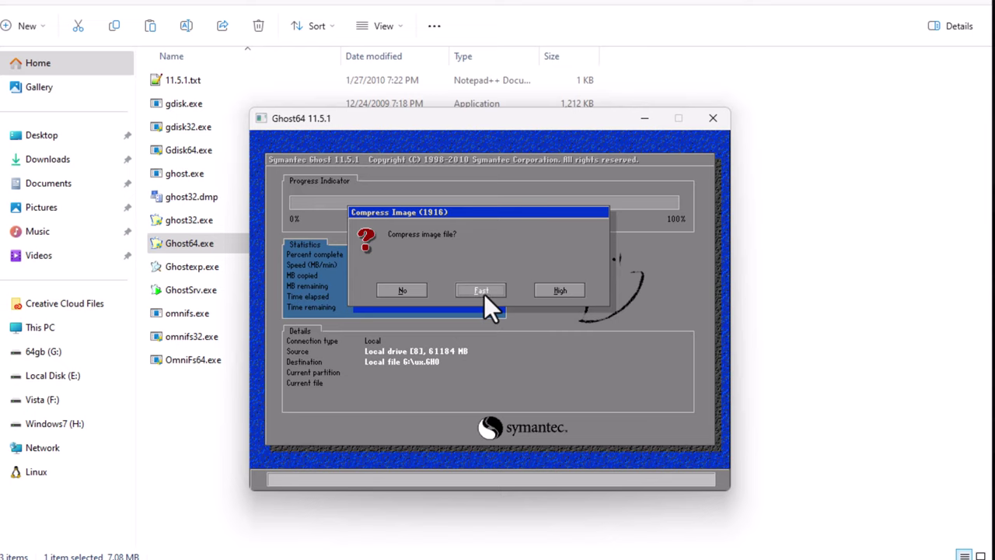
Choose Fast compression for the image file.
key("Right")
key("Left")
key("Return")
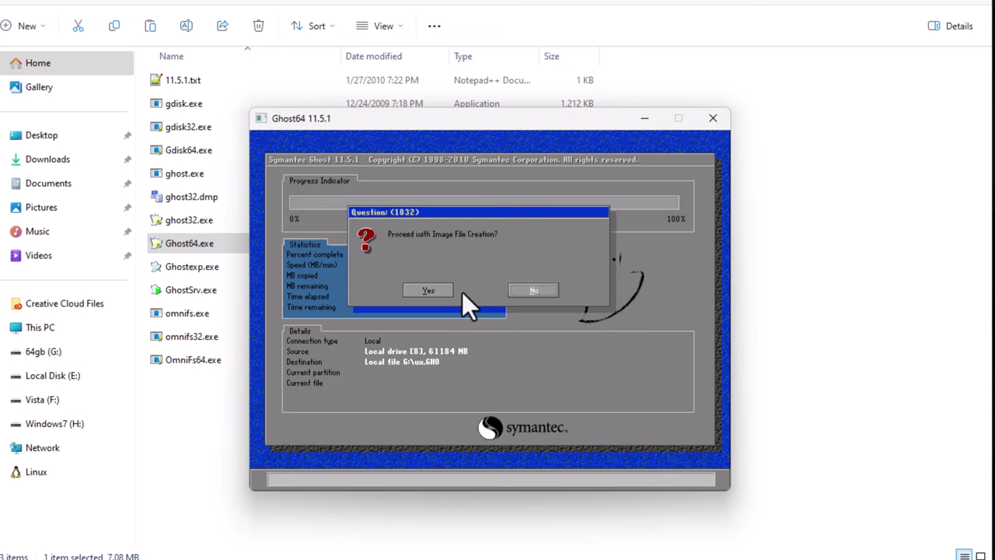
Confirm creating the image, then abort the job at 1% and close Ghost.
key("Left")
key("Return")
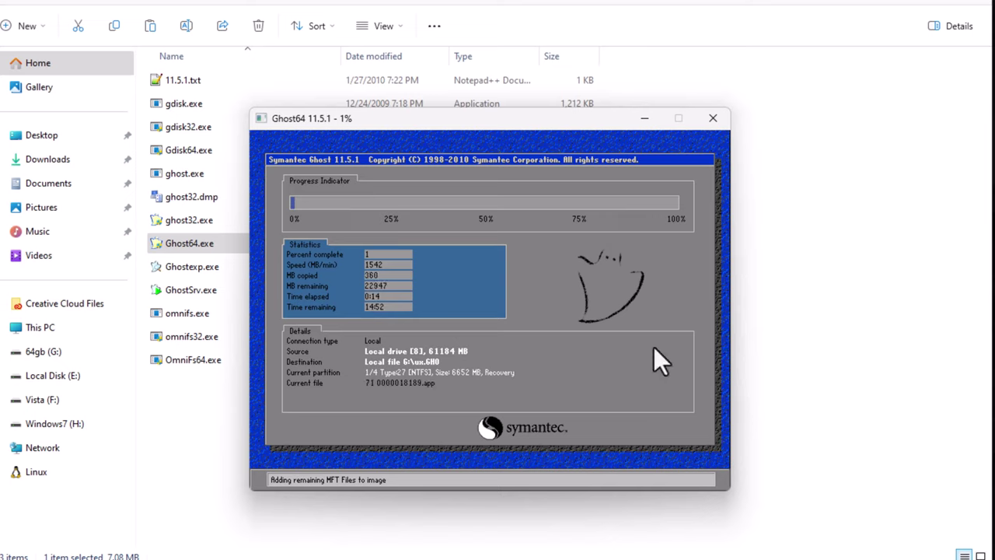
left_click(712, 119)
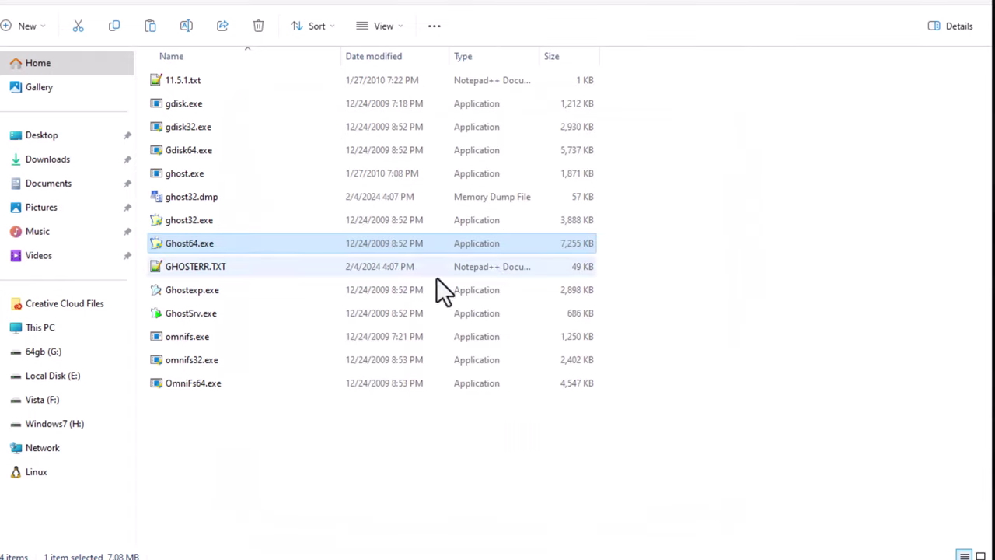
Relaunch Ghost64 and choose Local > Disk > From Image.
double_click(190, 241)
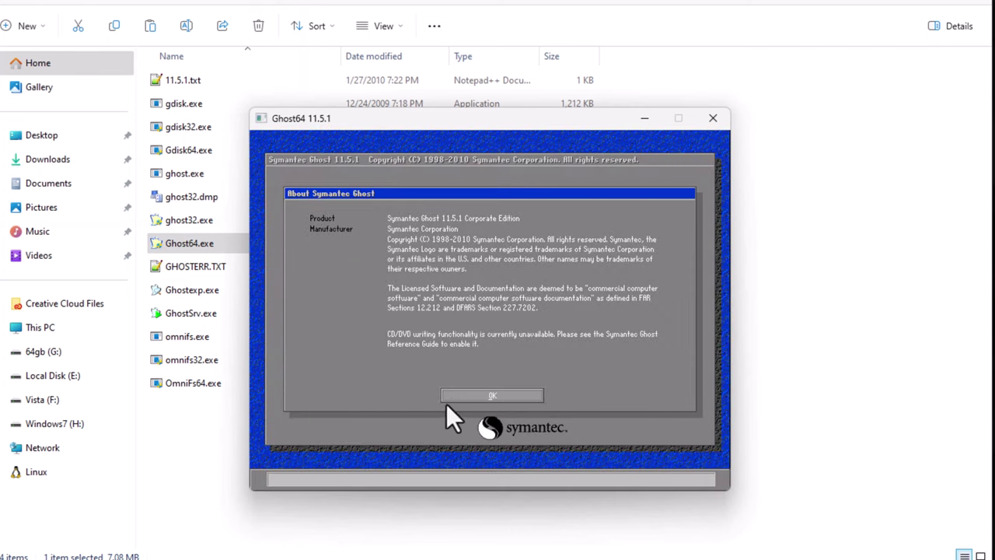
left_click(451, 398)
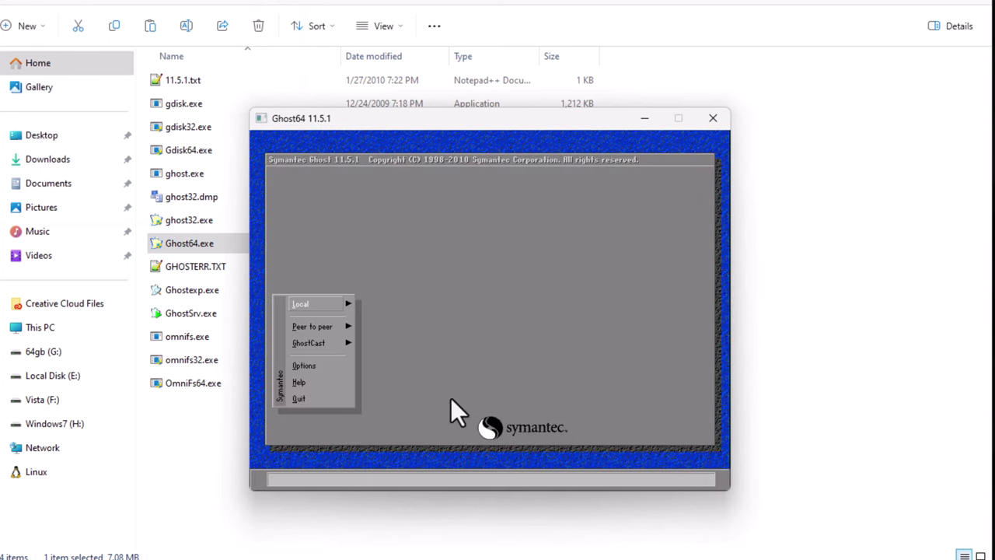
left_click(308, 303)
key("Return")
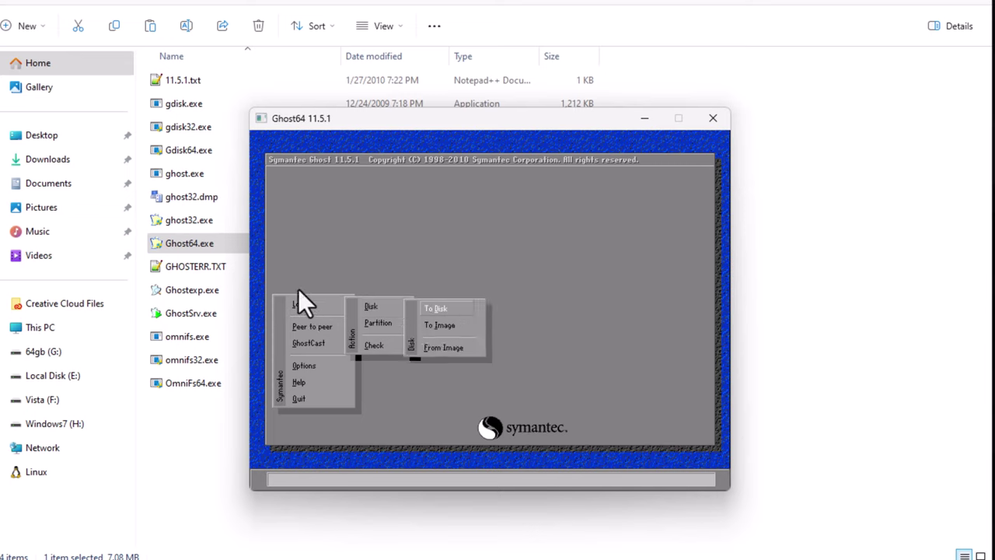
key("Down")
key("Down")
key("Return")
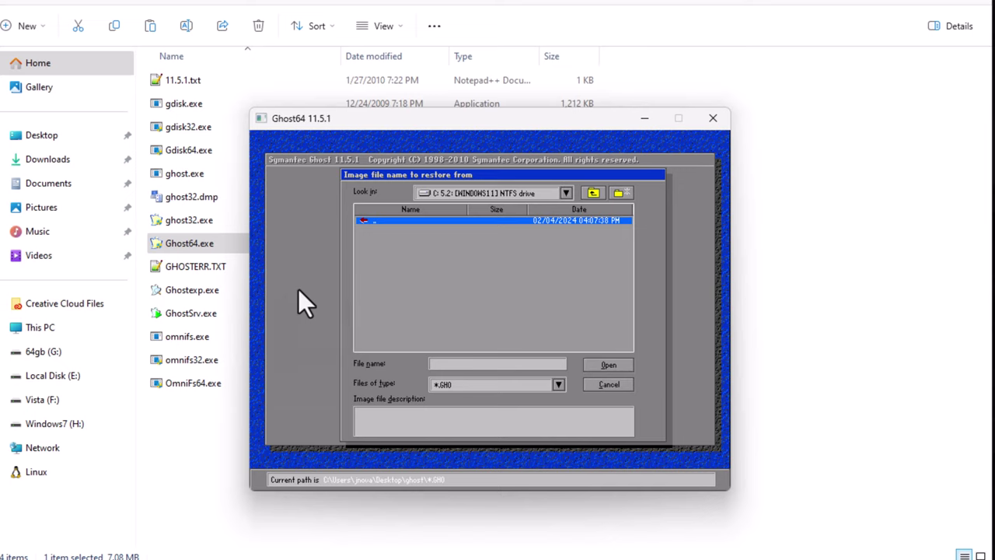
Restore w100-japan.gho onto drive 8, the Initio KMPQ-M1A drive.
left_click(566, 193)
left_click(567, 193)
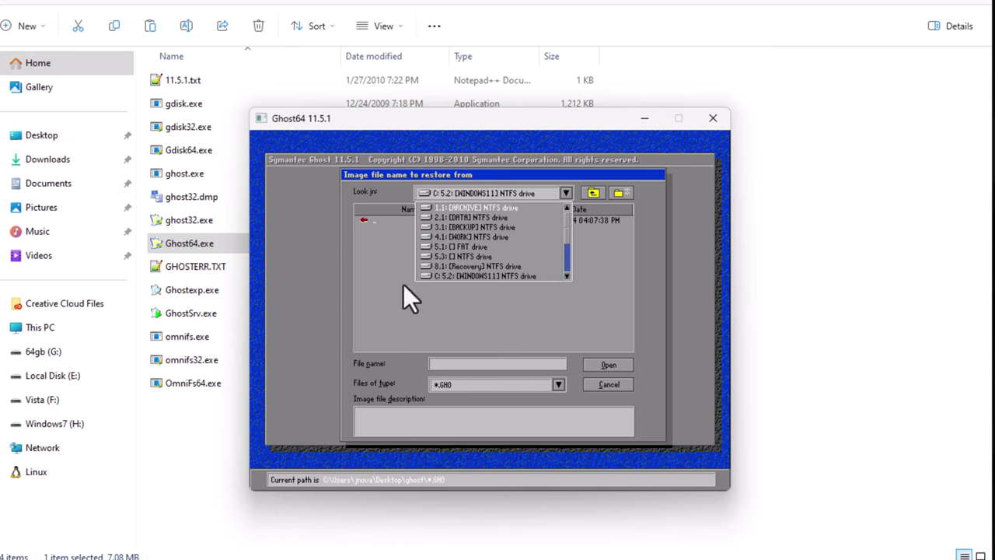
left_click(483, 276)
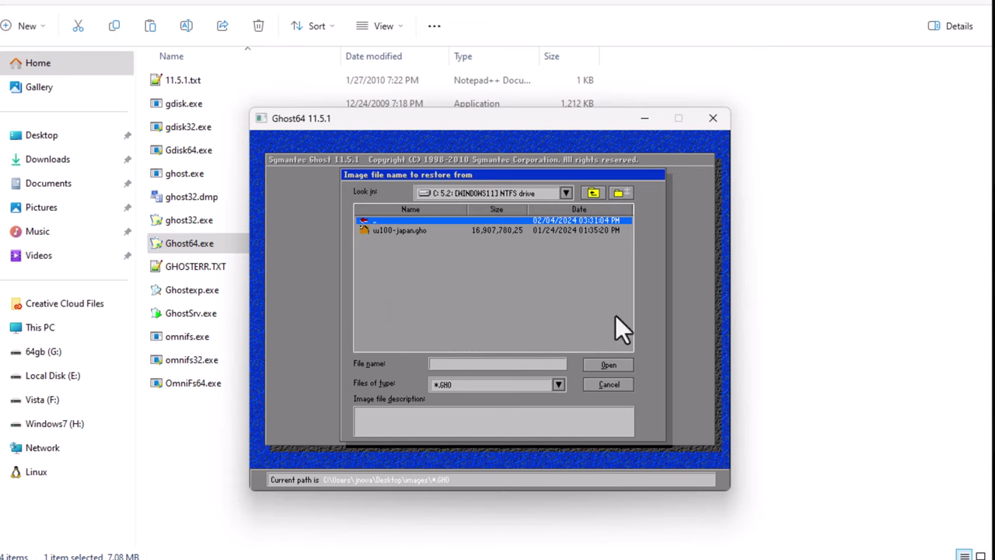
double_click(407, 231)
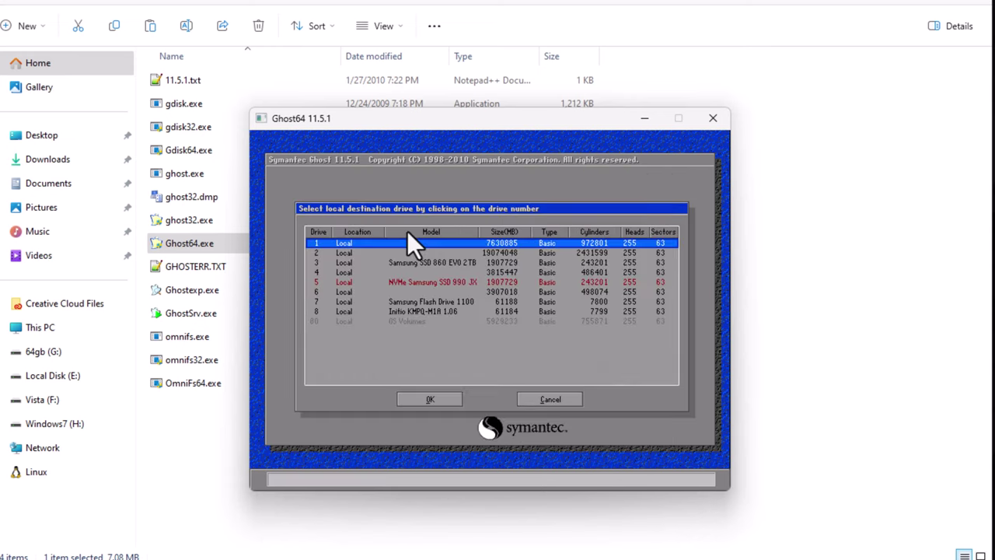
left_click(422, 311)
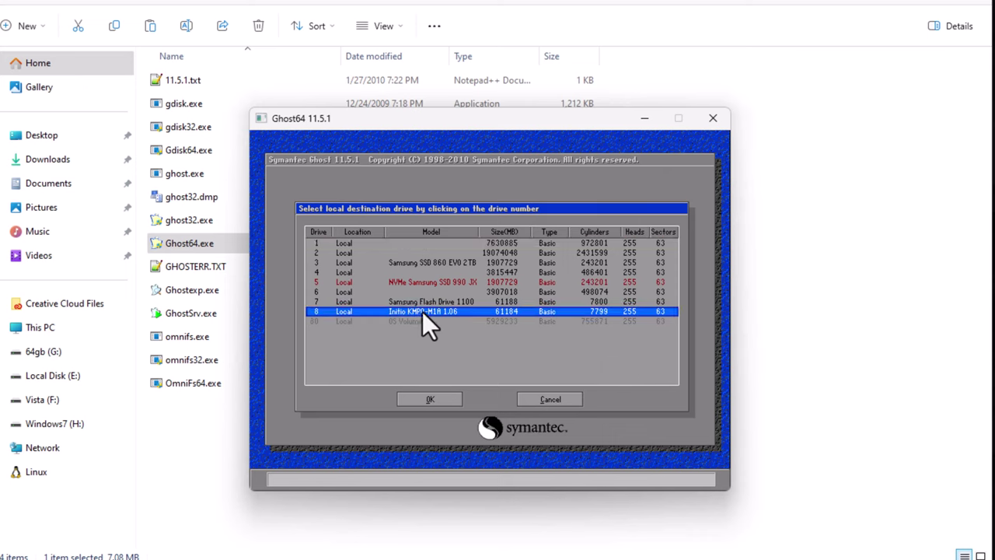
left_click(422, 399)
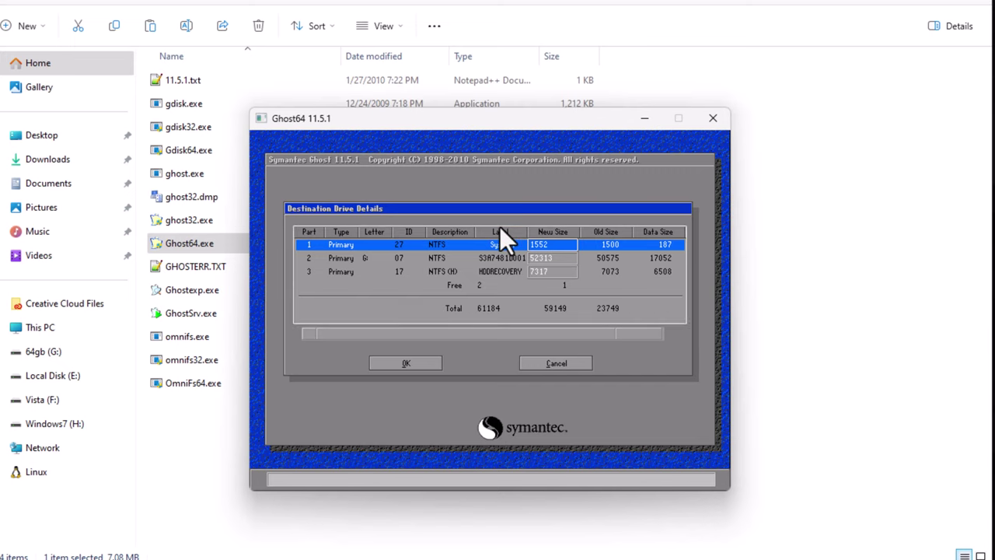
Inspect the System, HDDRECOVERY and S3A7481D001 partitions in the destination details.
left_click(479, 258)
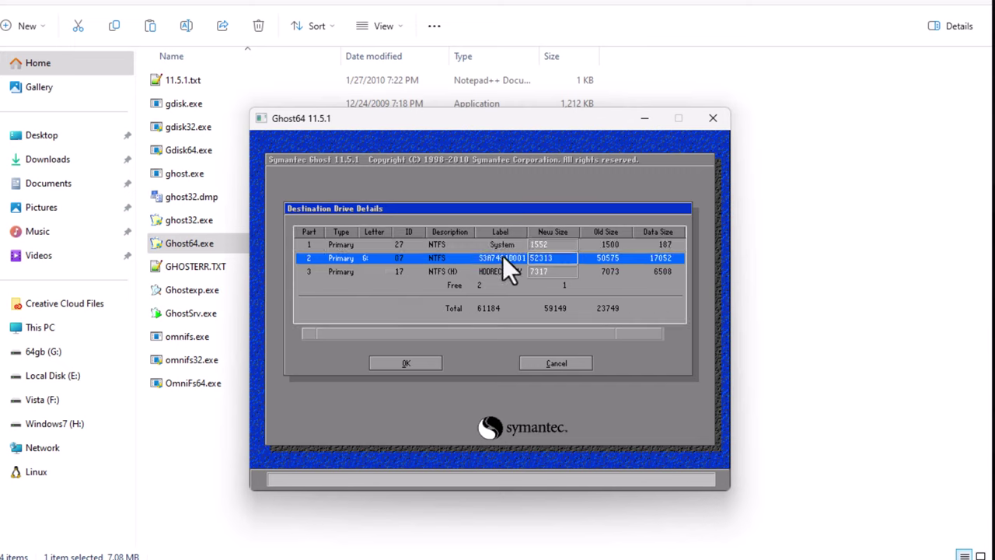
left_click(471, 274)
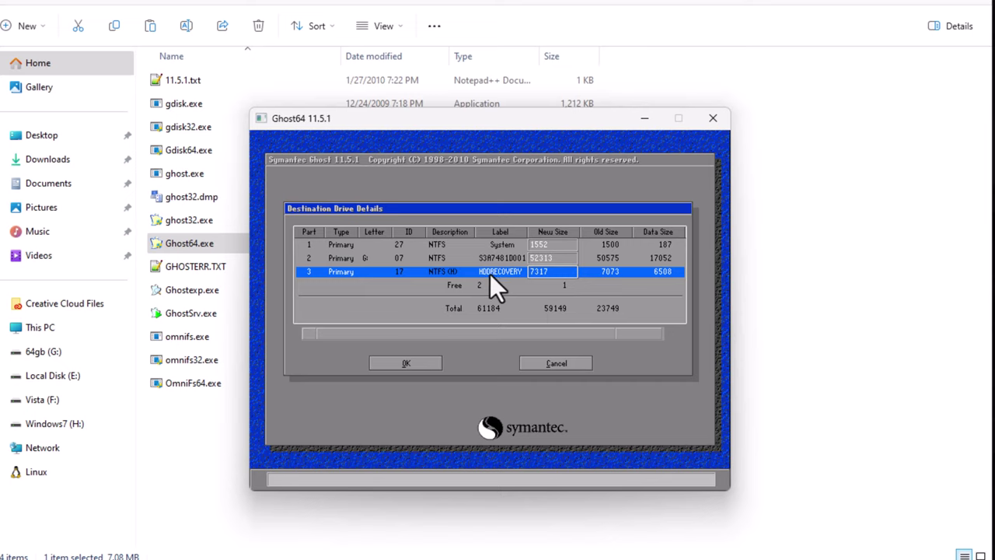
left_click(467, 262)
left_click(439, 244)
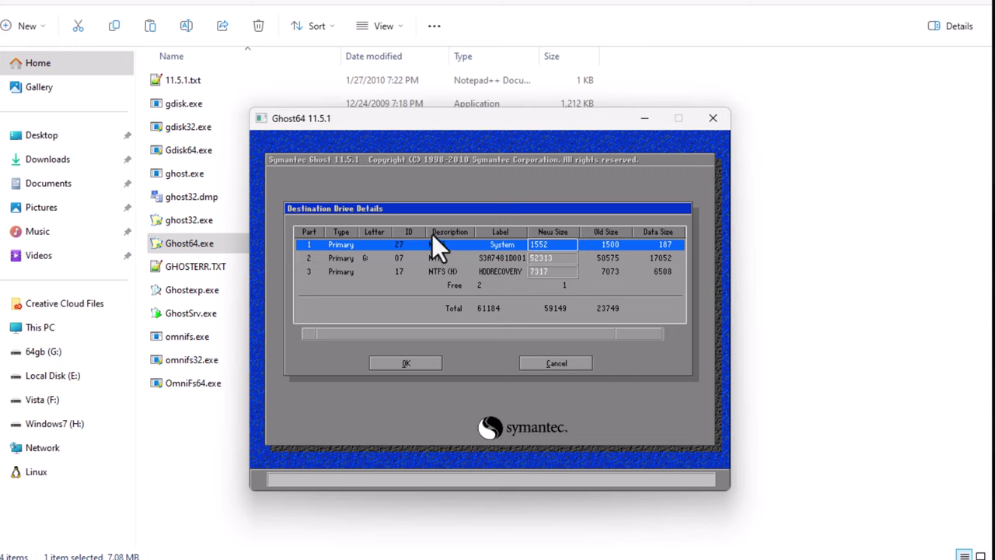
left_click(421, 271)
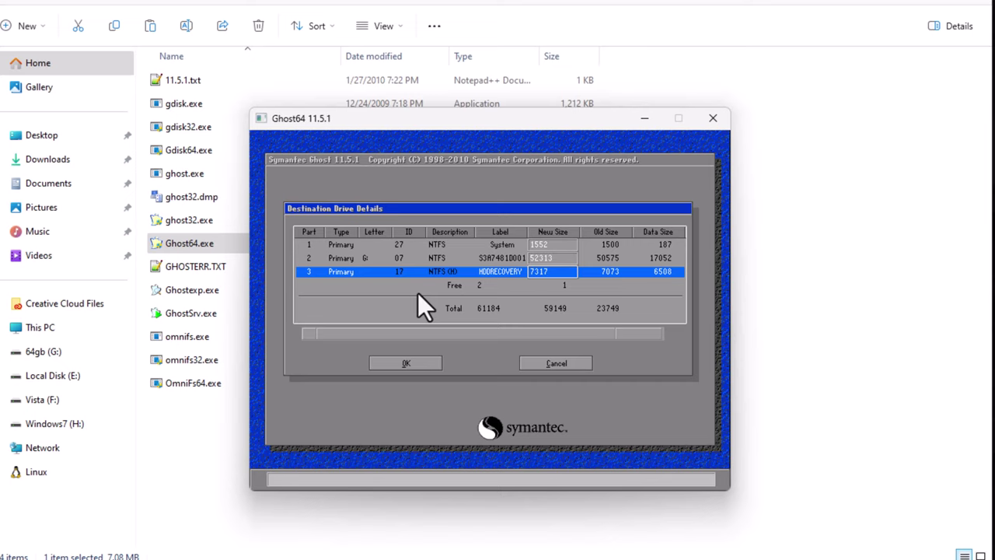
left_click(560, 247)
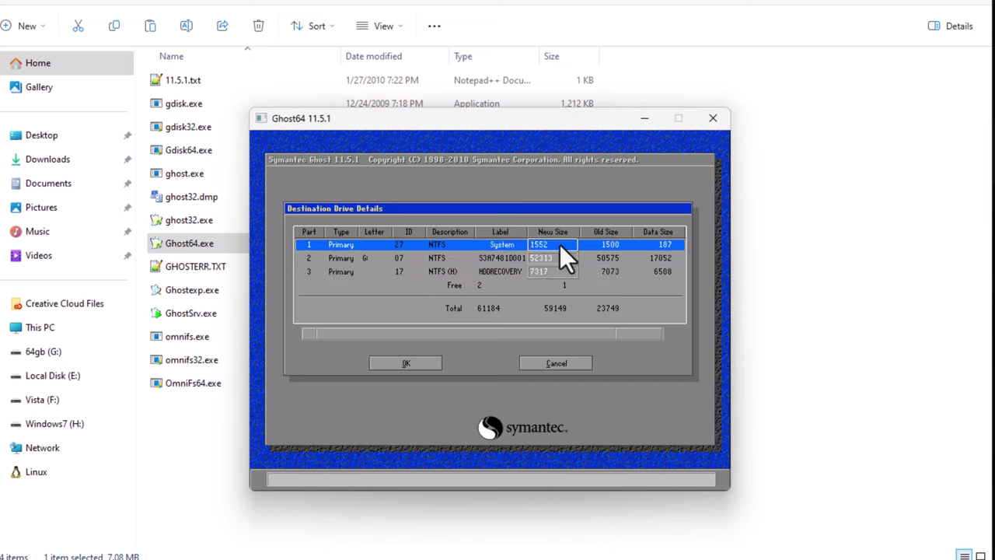
left_click(610, 258)
left_click(608, 272)
left_click(662, 259)
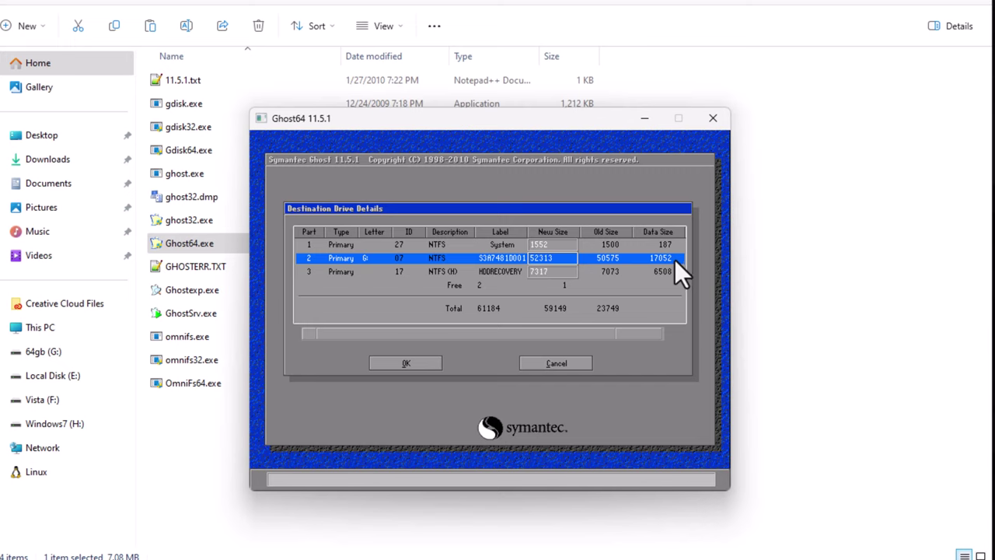
Set the second partition's new size to 32000 MB, accept, and decline the restore.
left_click(611, 271)
left_click(561, 259)
type("32000")
key("Tab")
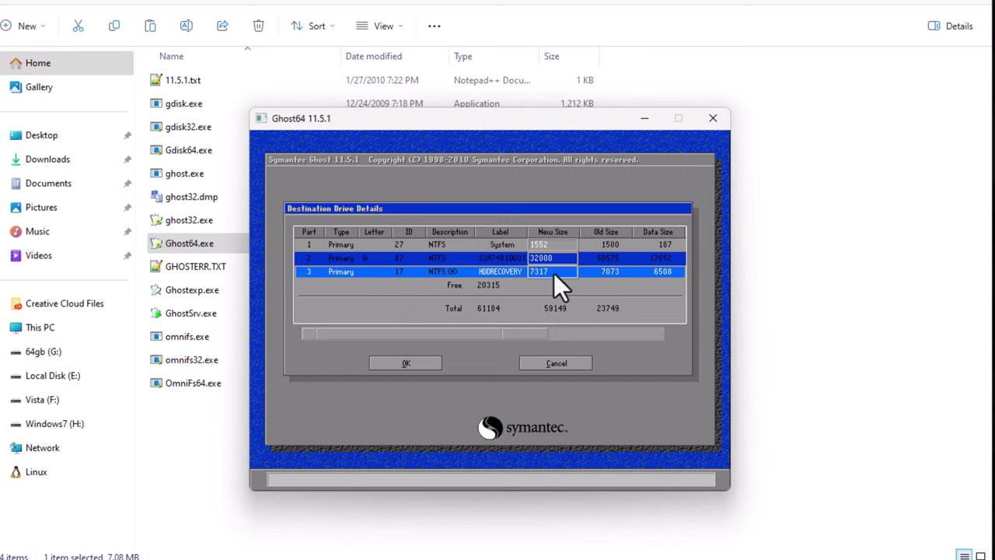
left_click(406, 365)
left_click(424, 289)
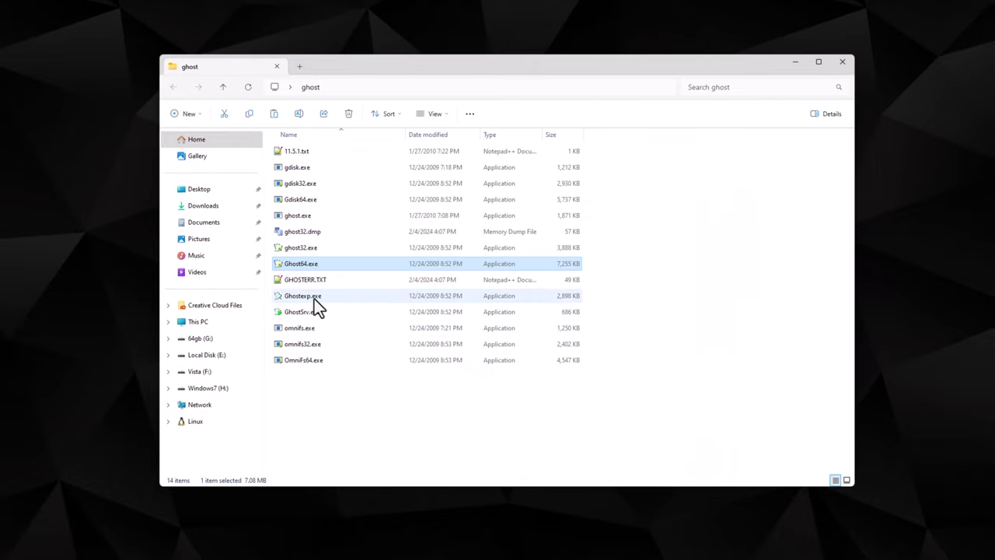
Run Ghostexp.exe from the ghost folder to open Ghost Explorer.
double_click(313, 298)
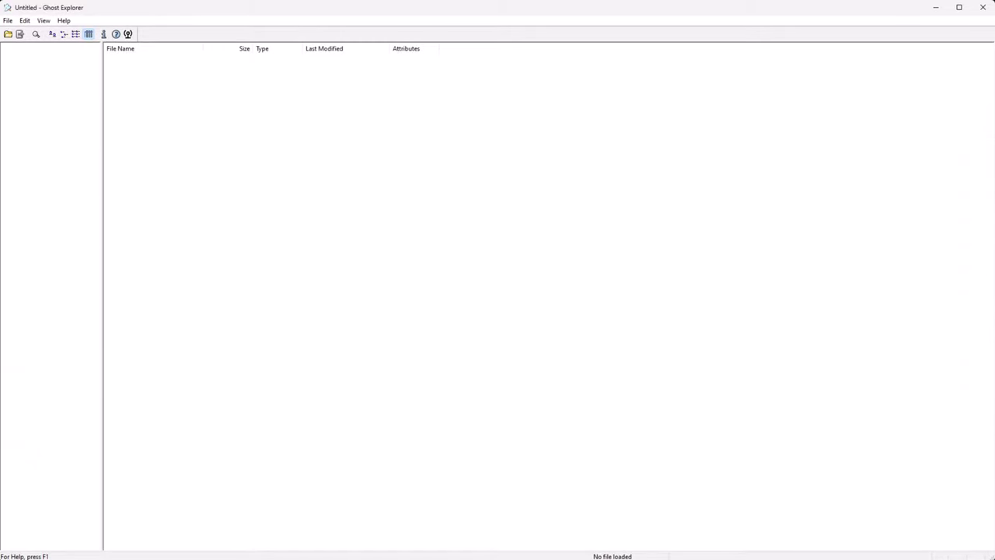
Load recent image w100-japan.gho and browse the HDDRECOVER partition's SOURCES and ZZImages folders.
left_click(7, 21)
left_click(27, 105)
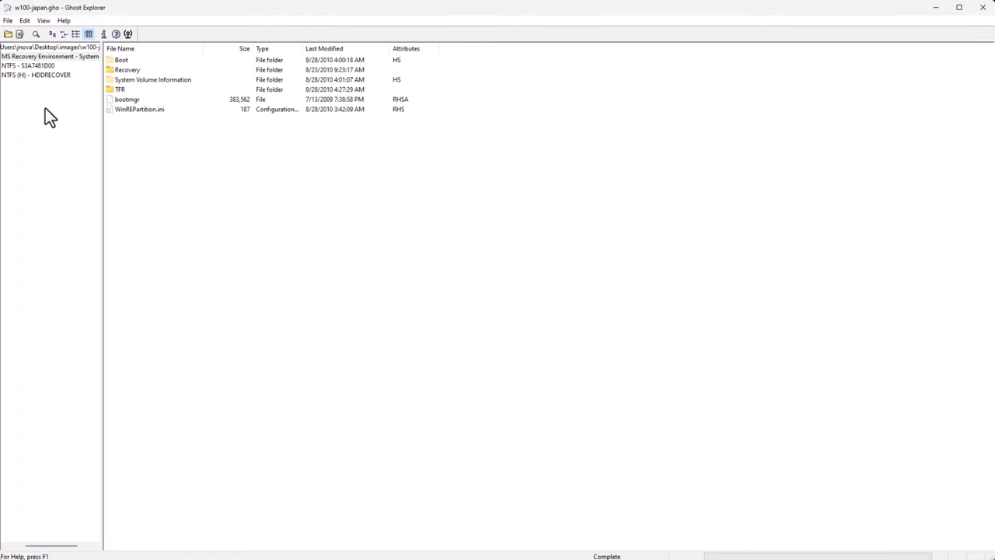
left_click(37, 75)
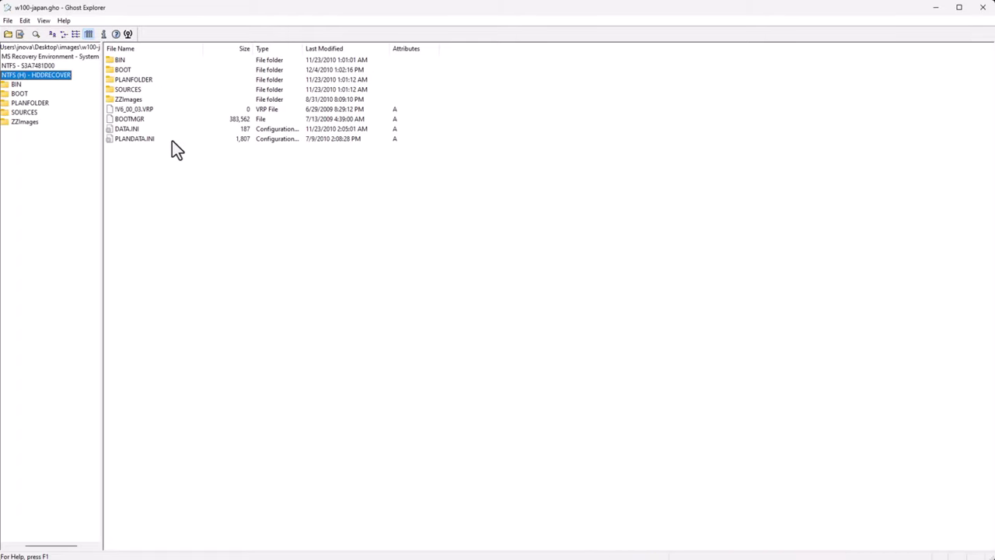
left_click(23, 115)
double_click(22, 123)
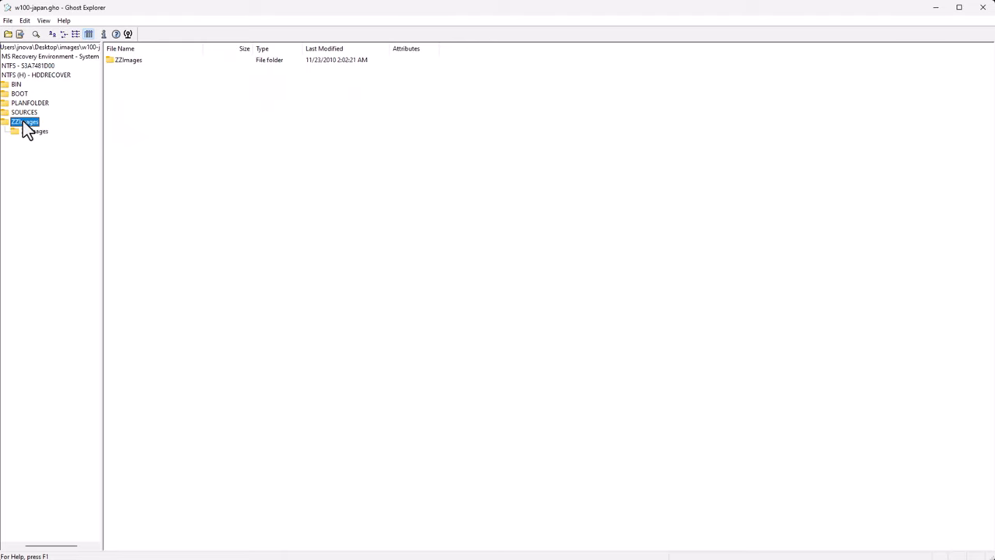
left_click(34, 132)
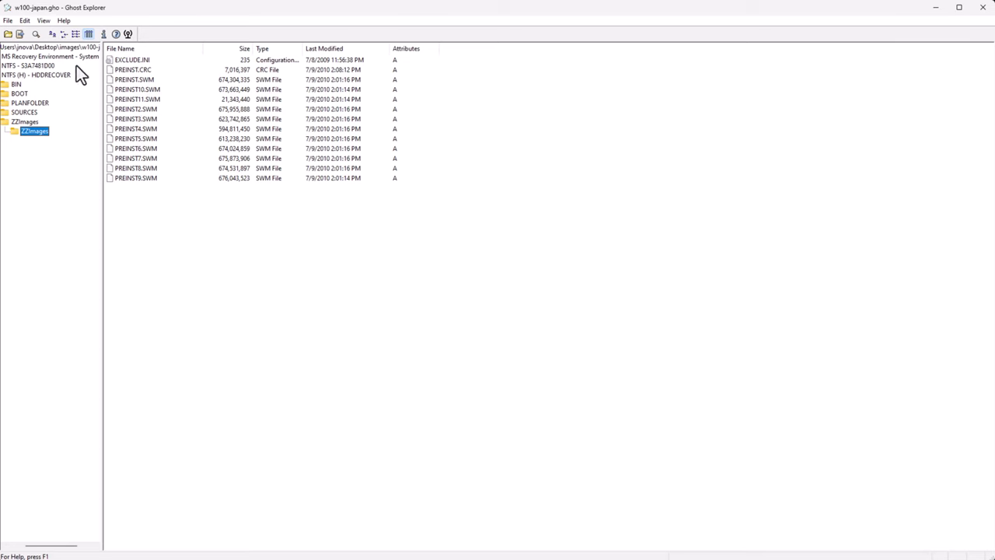
Open tosutils on the main NTFS partition, start Extract, then cancel it.
double_click(41, 67)
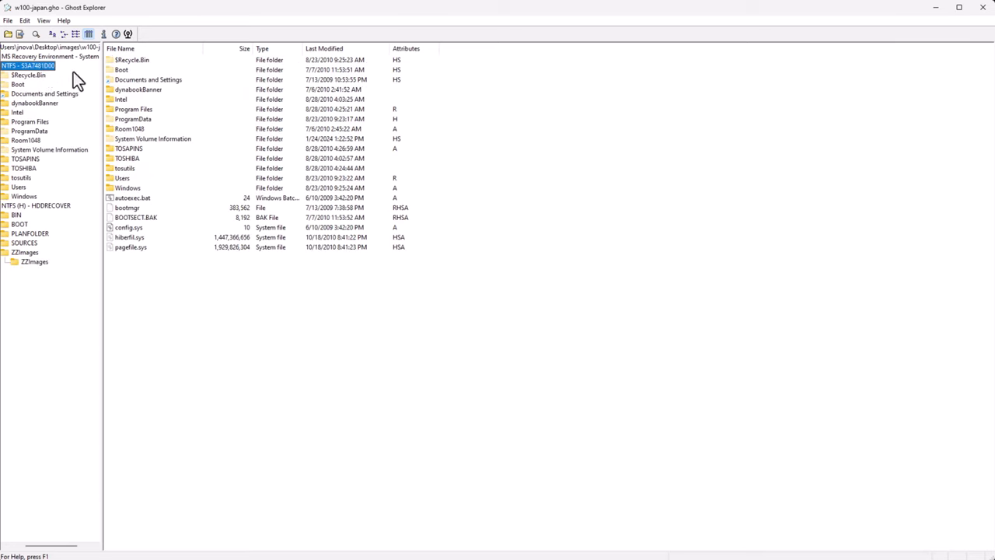
left_click(122, 168)
double_click(128, 171)
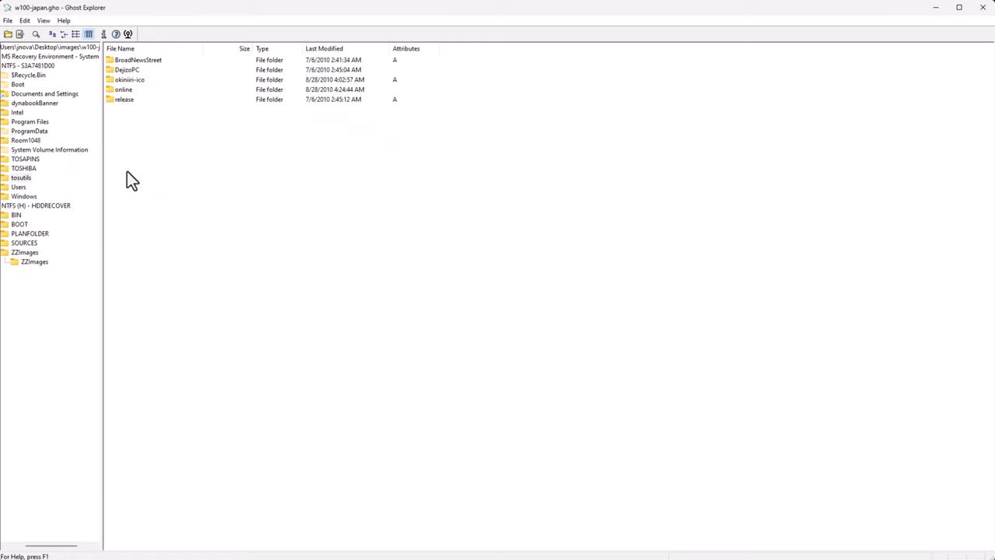
right_click(26, 178)
left_click(50, 185)
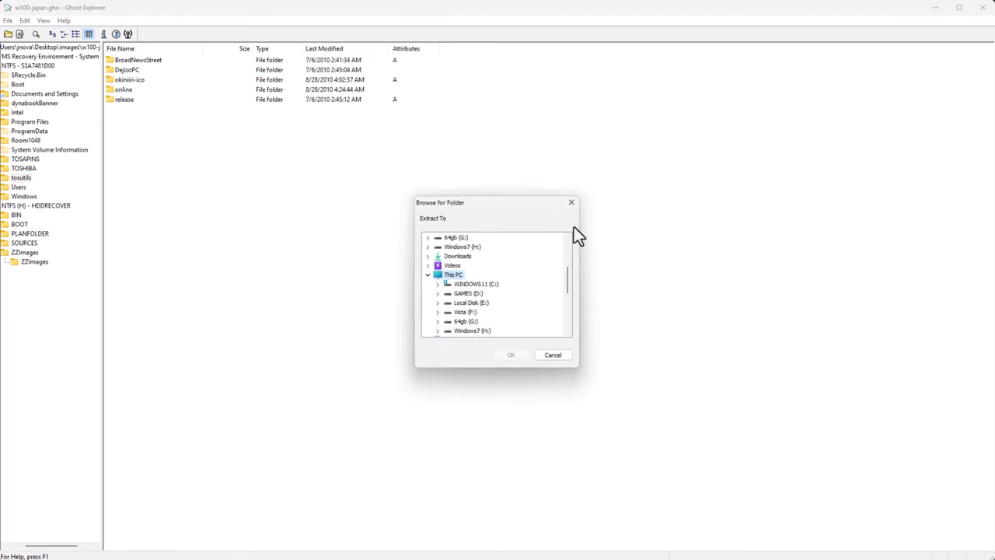
left_click(552, 355)
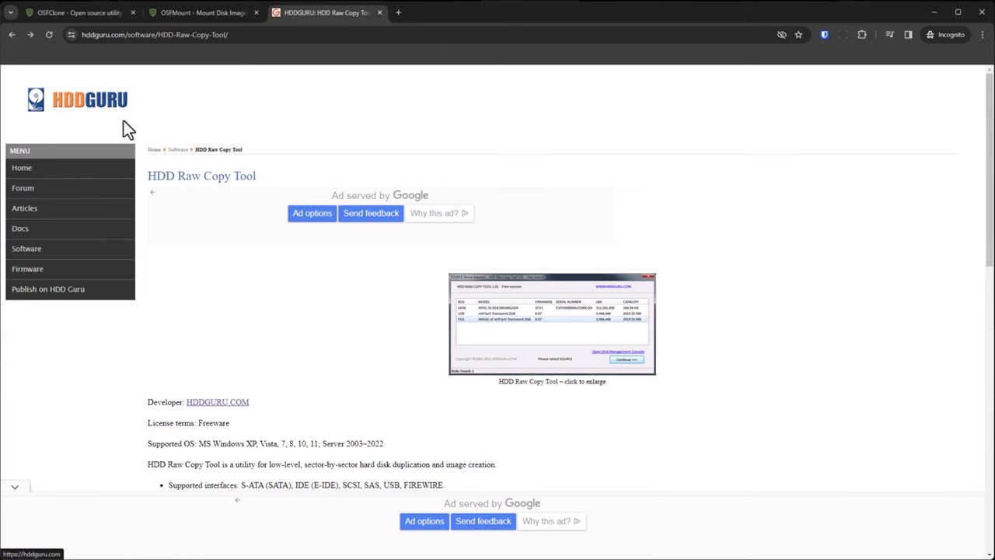
Scroll the HDDGURU page to the HDD Raw Copy Tool download links.
scroll(436, 337, "down", 5)
scroll(435, 330, "up", 8)
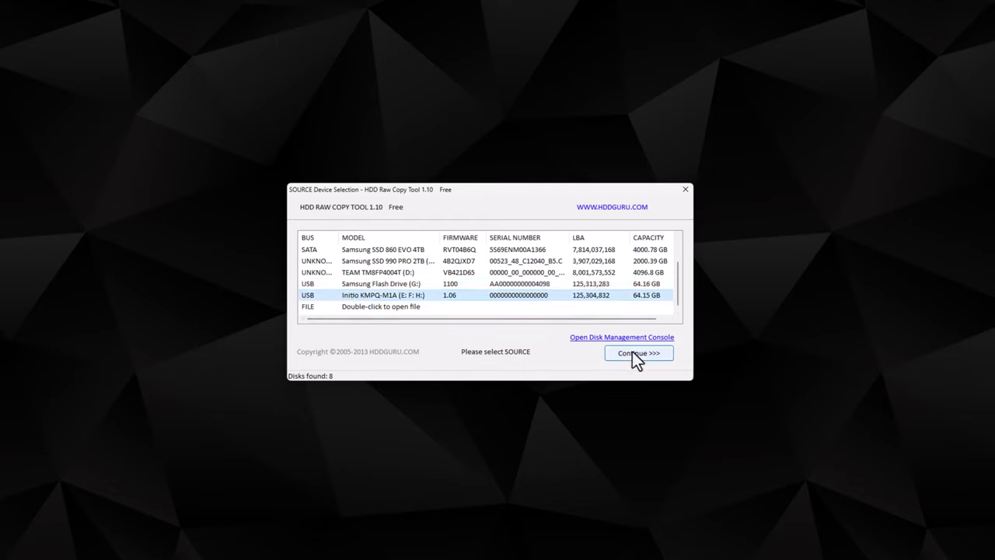
Copy the Initio flash drive to image file w11 in raw dd format.
left_click(636, 352)
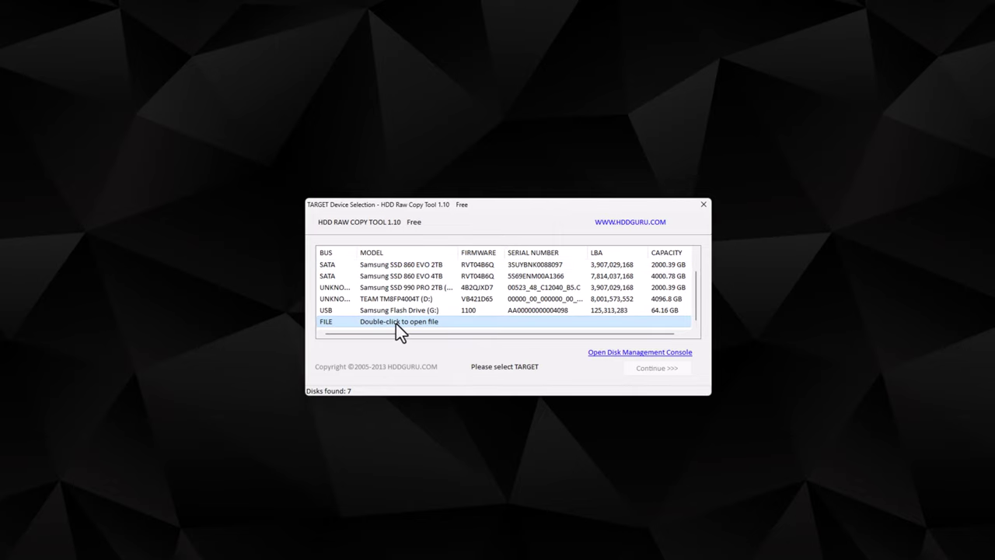
double_click(396, 321)
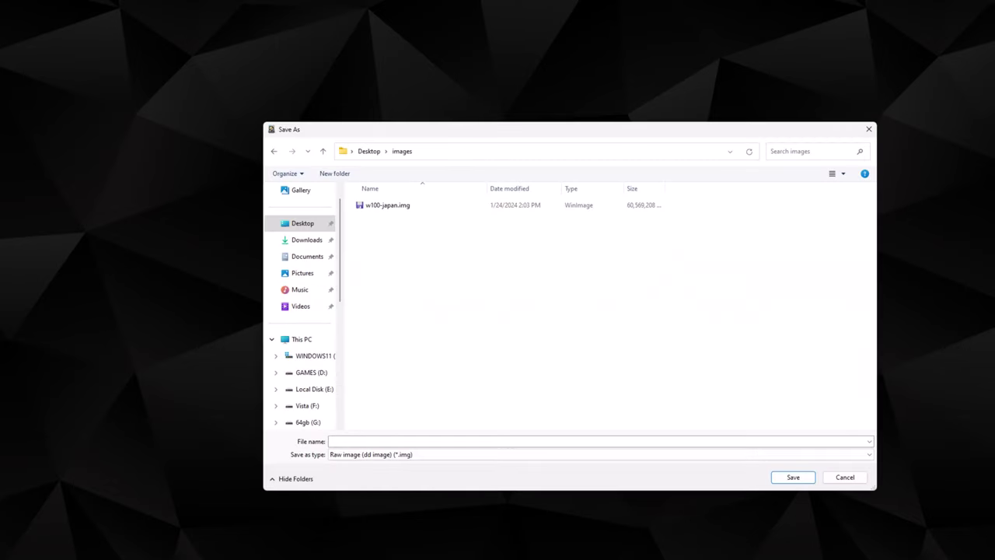
left_click(457, 441)
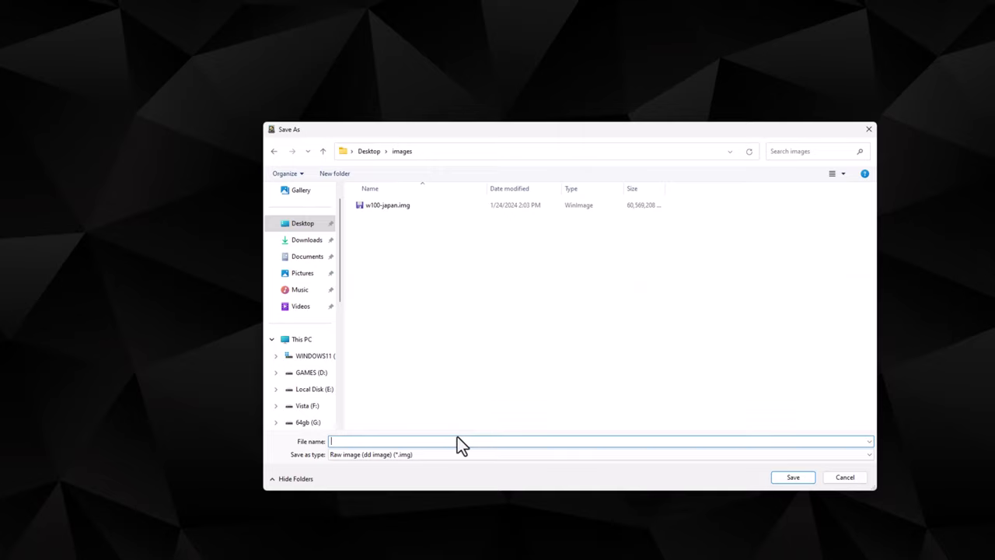
type("w11")
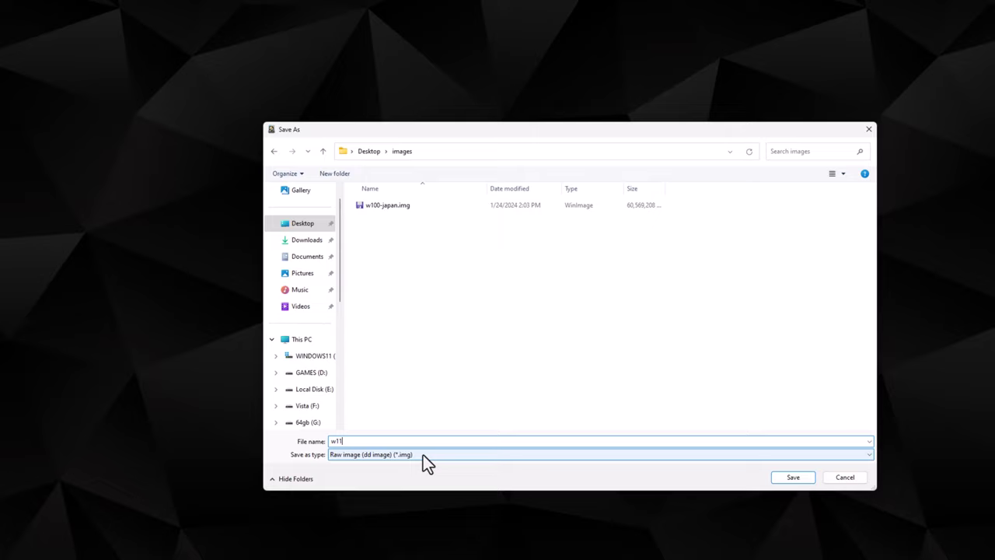
left_click(423, 455)
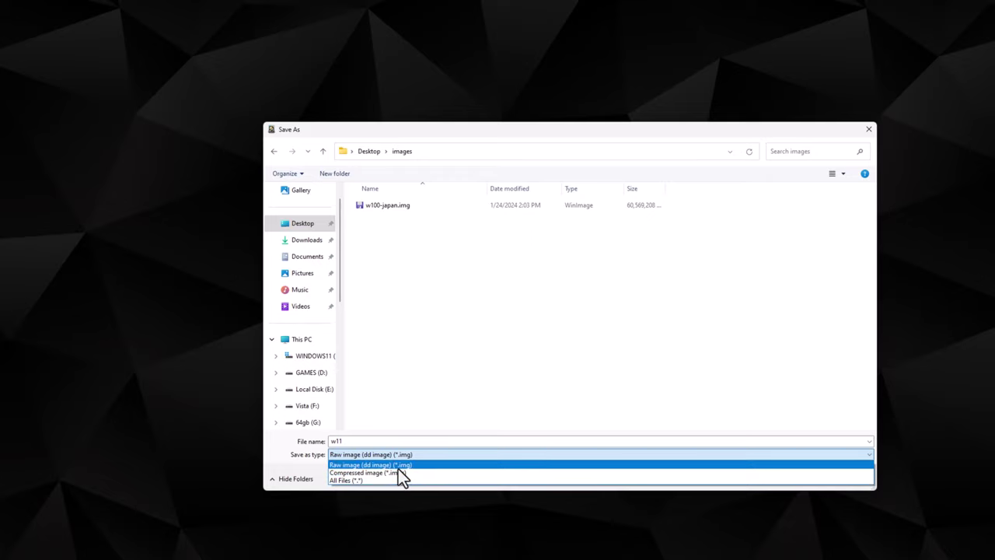
left_click(398, 466)
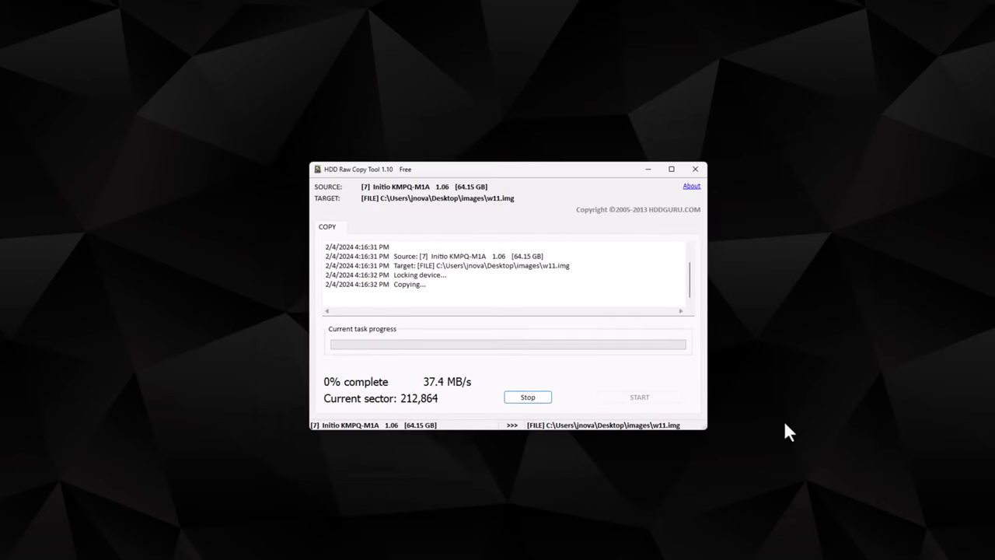
Stop the raw copy, then mount all of w100-japan.img in OSFMount as a read-only drive.
left_click(537, 398)
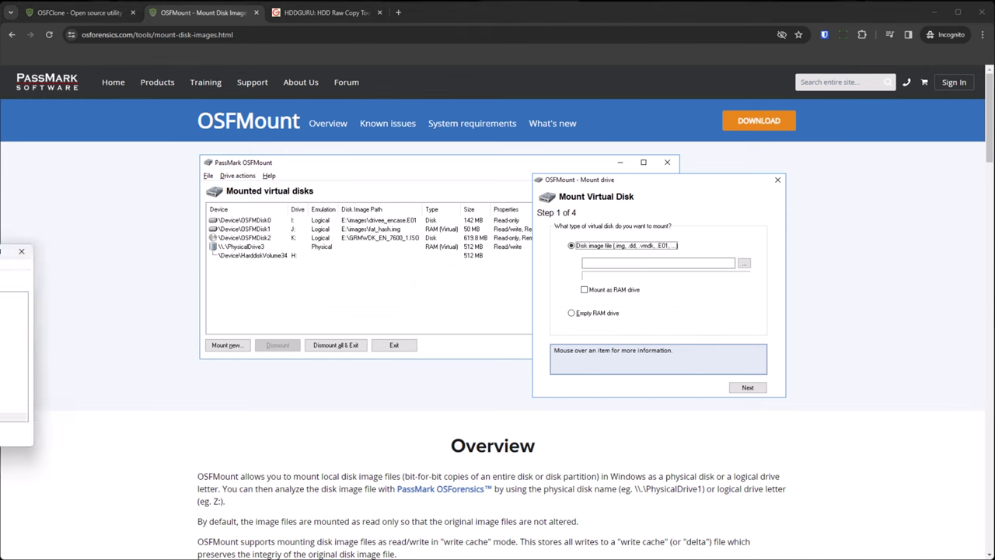
left_click_drag(0, 187, 400, 215)
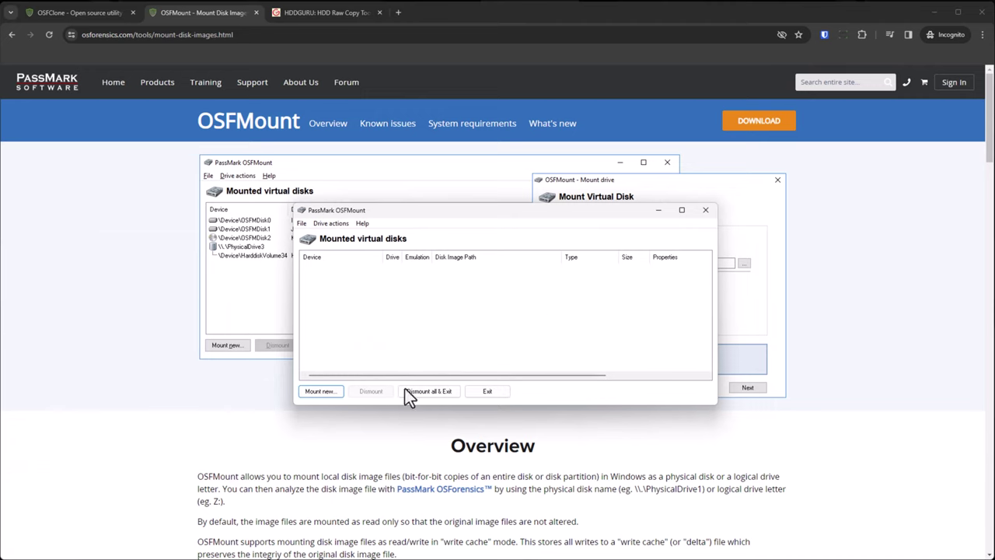
left_click(330, 393)
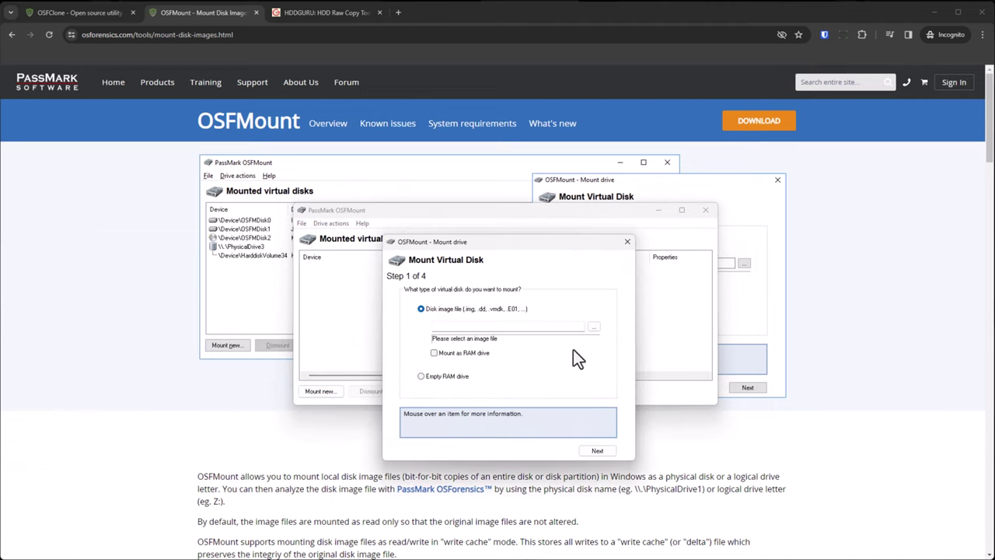
left_click(593, 328)
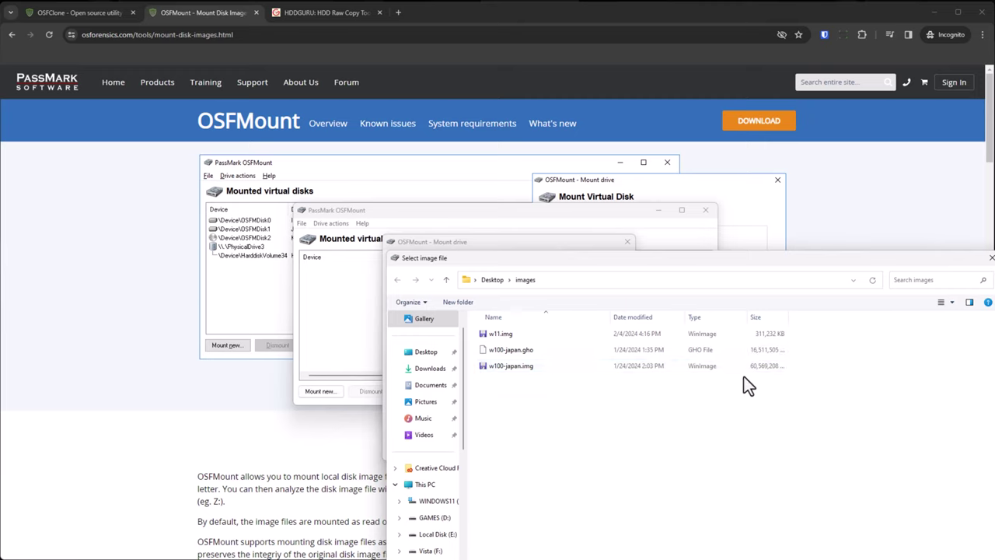
double_click(518, 367)
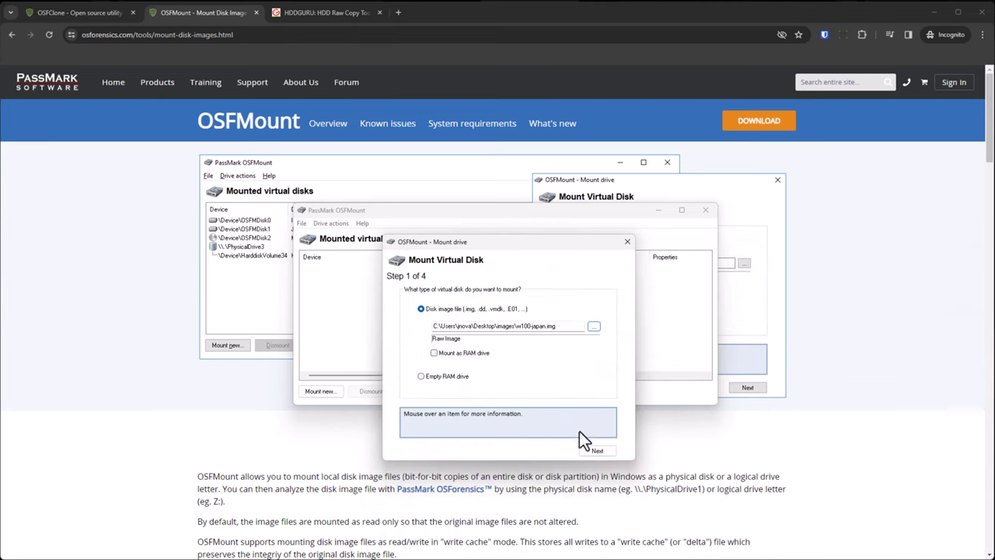
left_click(596, 452)
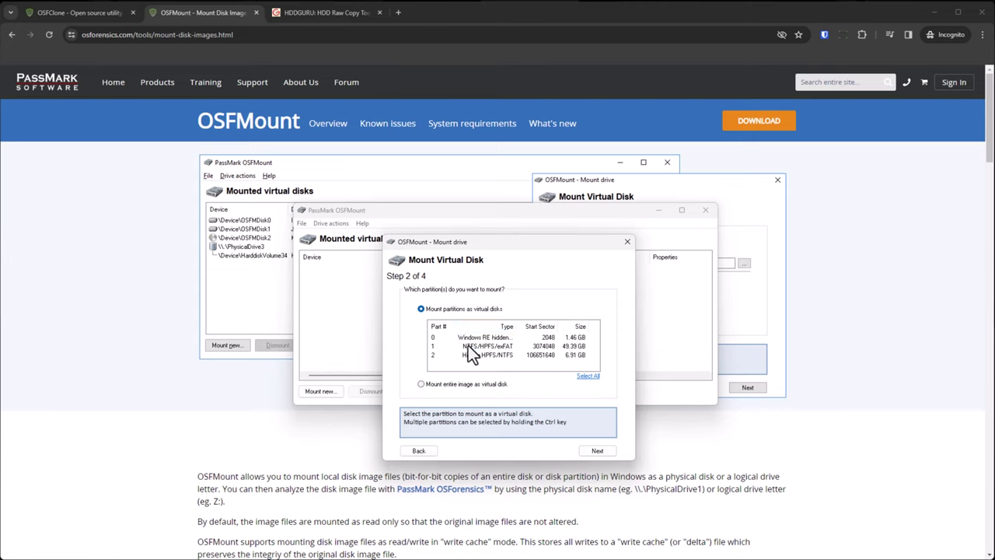
left_click(424, 384)
left_click(596, 451)
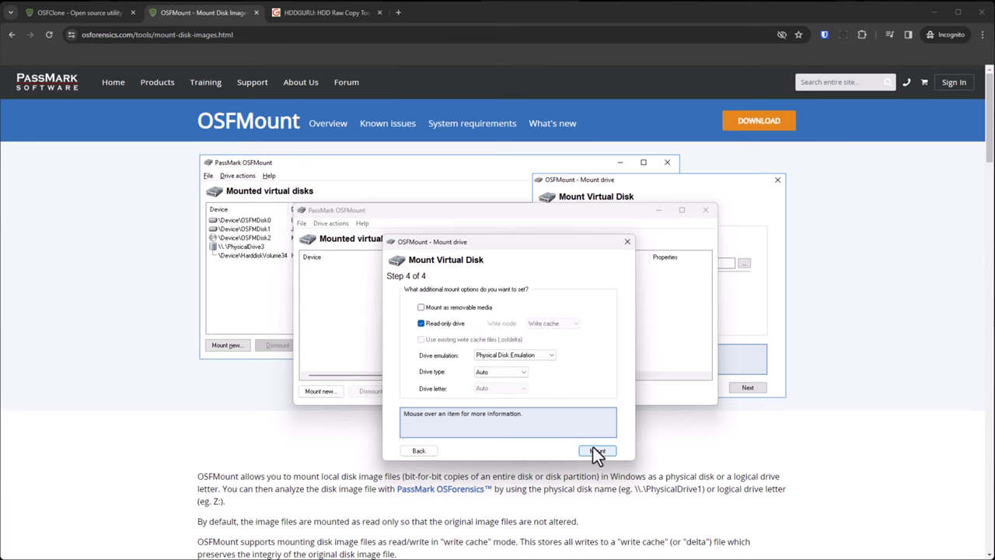
left_click(596, 451)
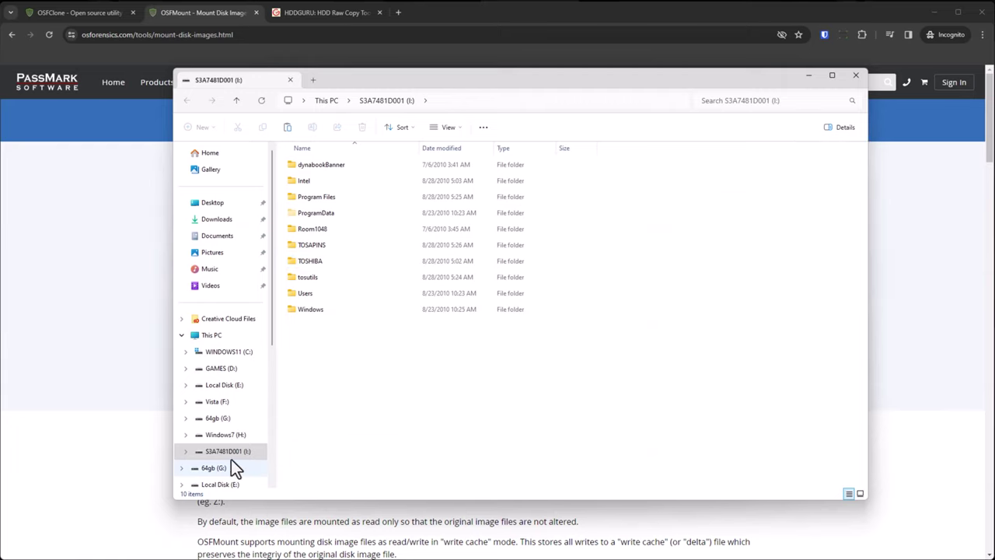
Peek into TOSHIBA on drive I:, then browse the installer folders inside TOSAPINS.
double_click(313, 261)
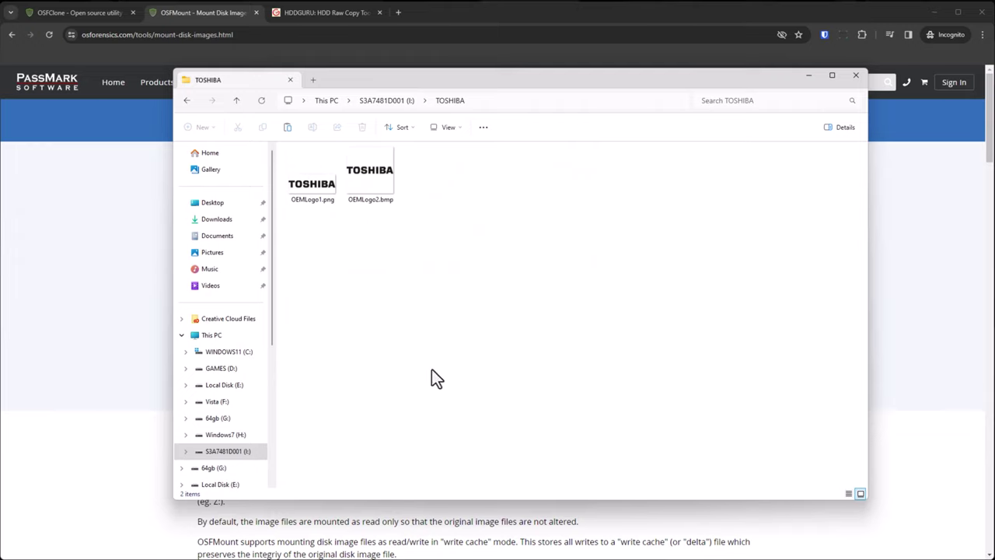
left_click(238, 457)
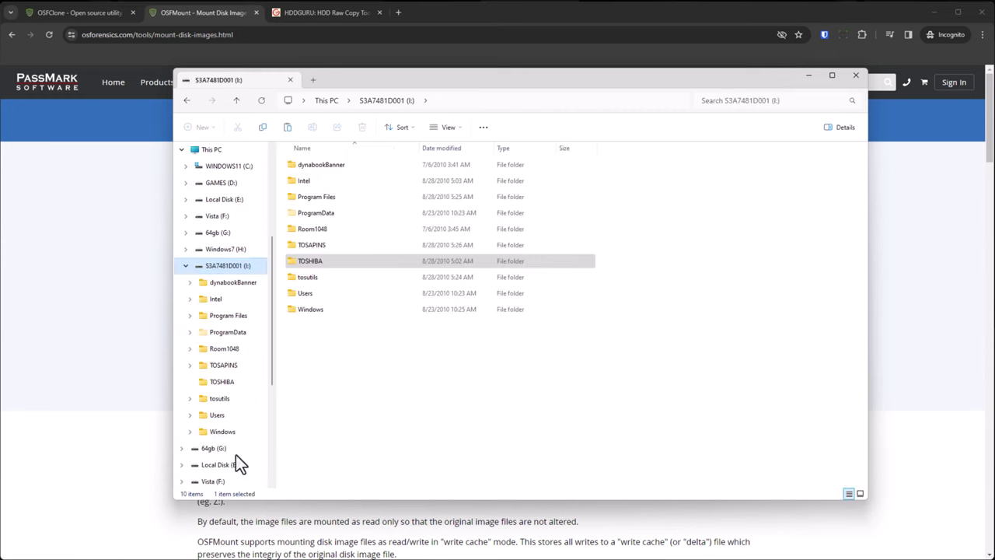
double_click(319, 246)
scroll(374, 304, "down", 10)
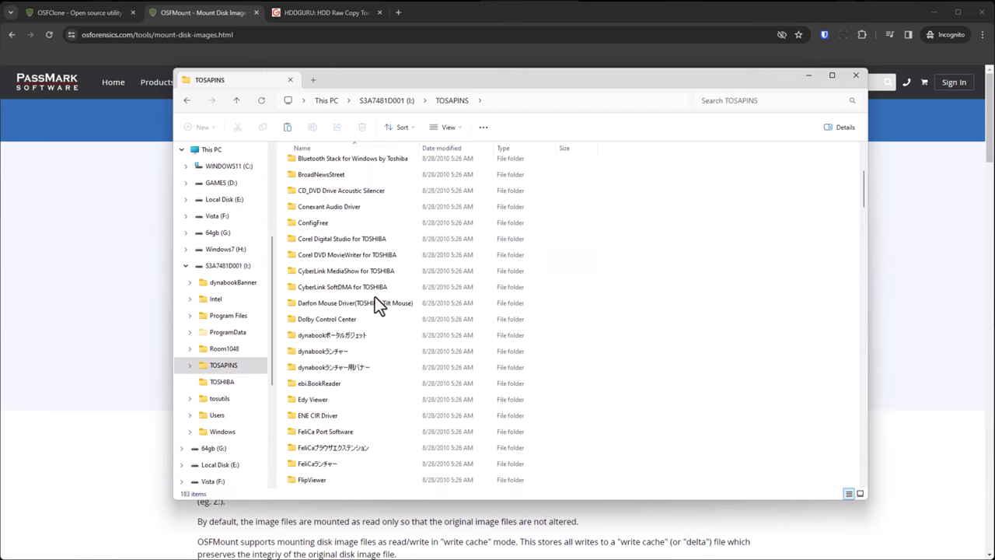
scroll(380, 304, "down", 4)
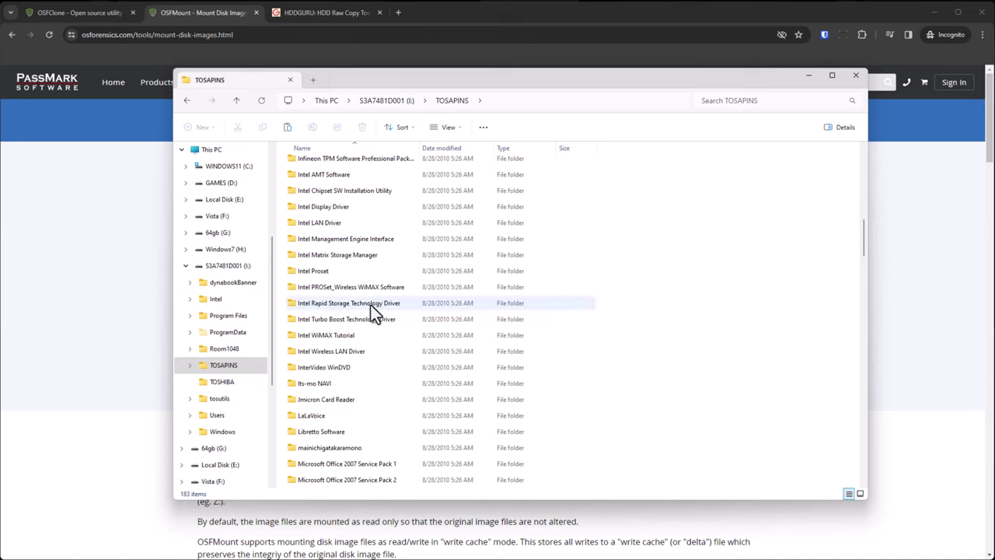
scroll(393, 310, "down", 18)
scroll(394, 310, "down", 16)
scroll(394, 310, "down", 12)
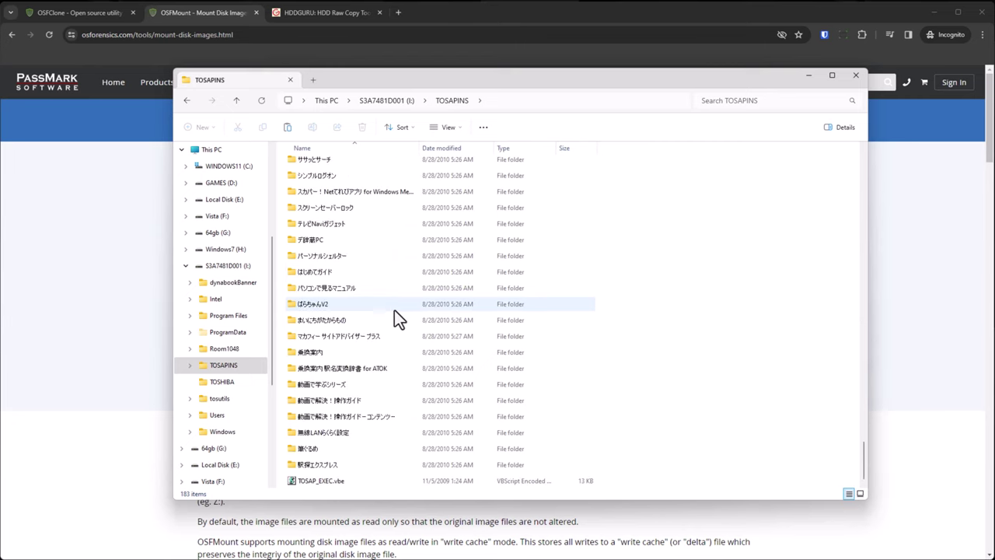
scroll(394, 311, "up", 14)
scroll(395, 311, "up", 20)
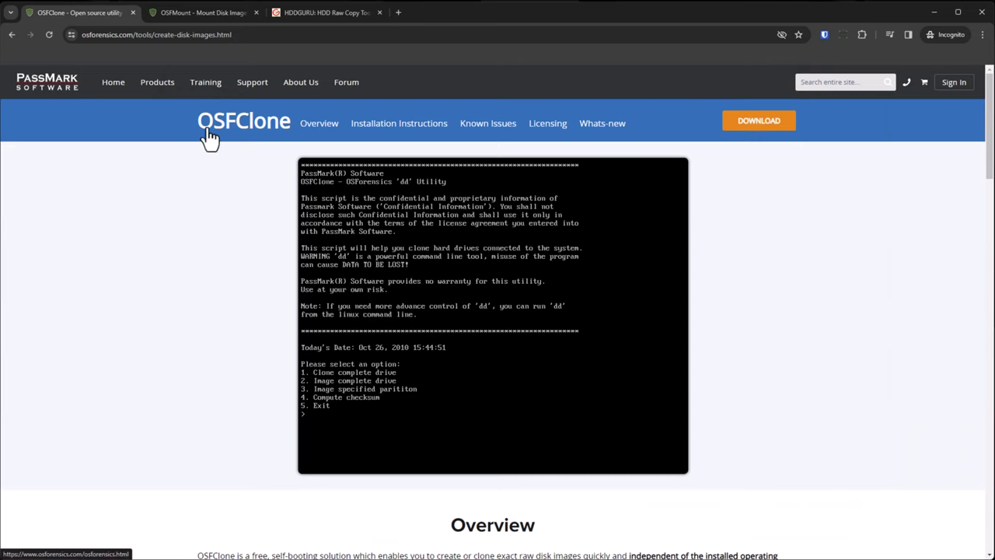
Read through OSFClone's Overview, Download and Installation Instructions sections on the OSForensics page.
scroll(405, 271, "down", 1)
scroll(405, 272, "down", 10)
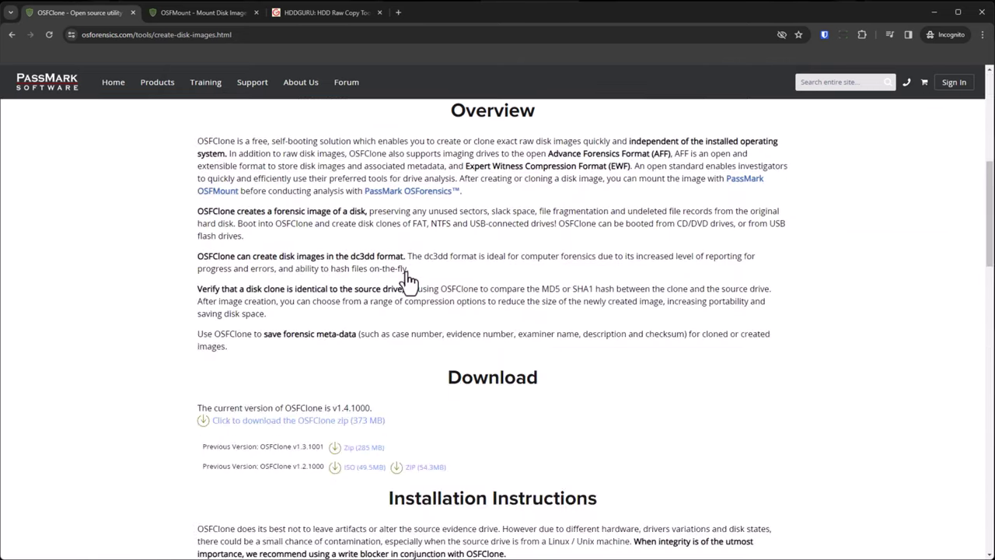
scroll(378, 286, "down", 3)
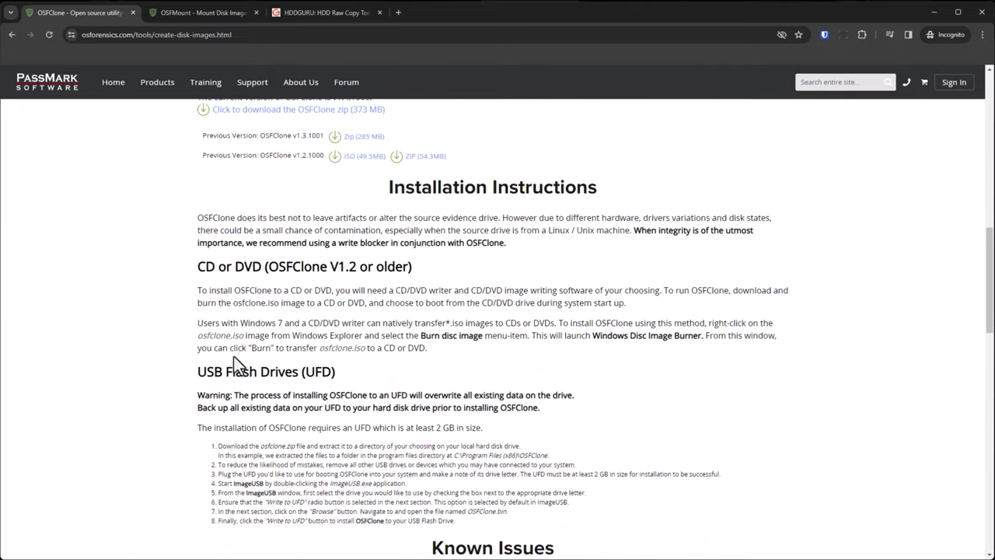
scroll(256, 381, "up", 13)
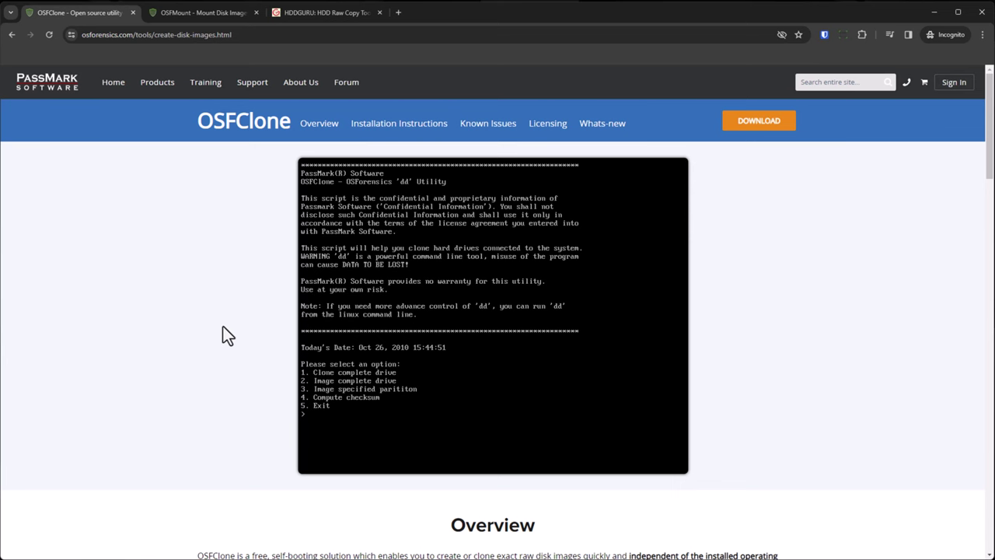
scroll(228, 334, "down", 5)
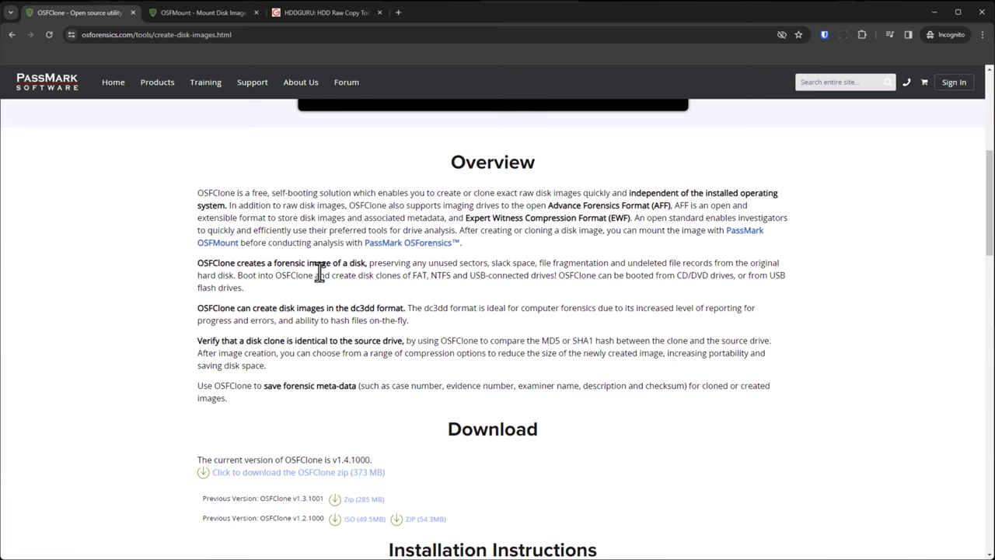
scroll(319, 272, "down", 3)
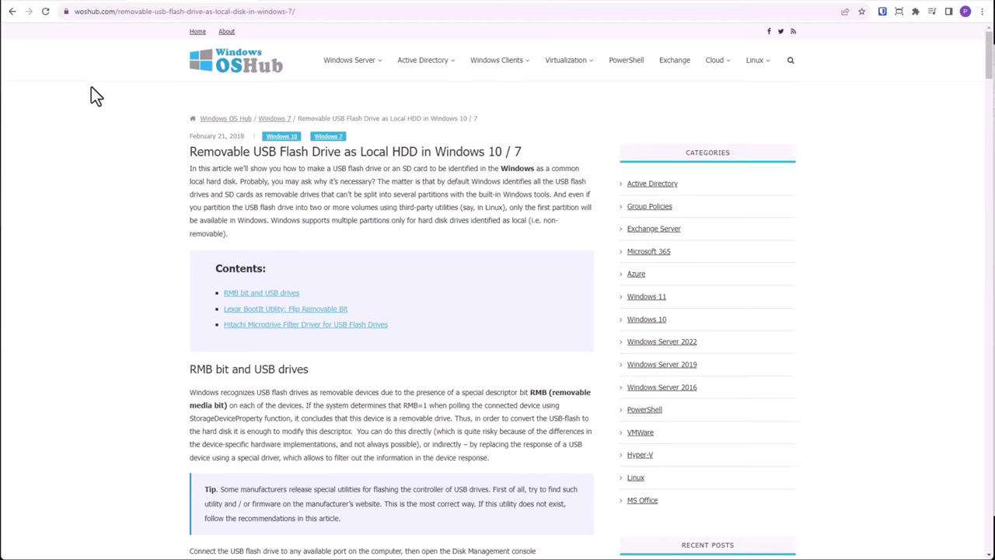
Scroll the woshub.com article to the Hitachi Microdrive cfadisk.inf editing and driver update screenshots.
scroll(114, 140, "down", 15)
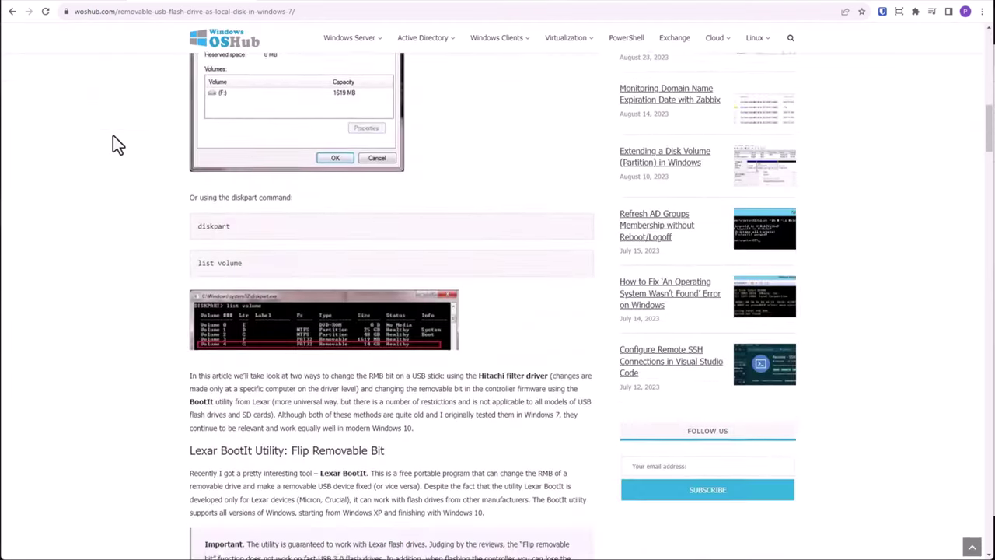
scroll(113, 137, "down", 10)
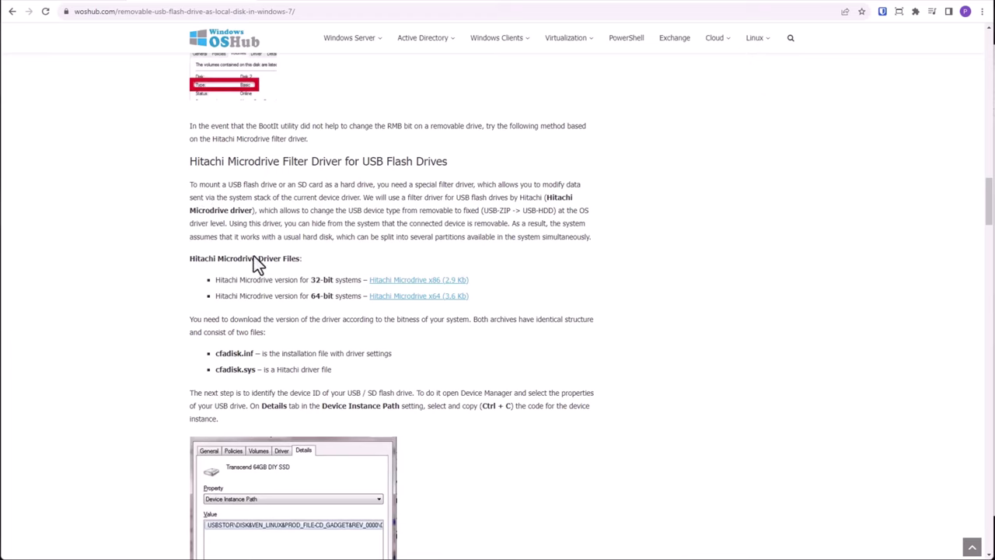
scroll(418, 272, "down", 5)
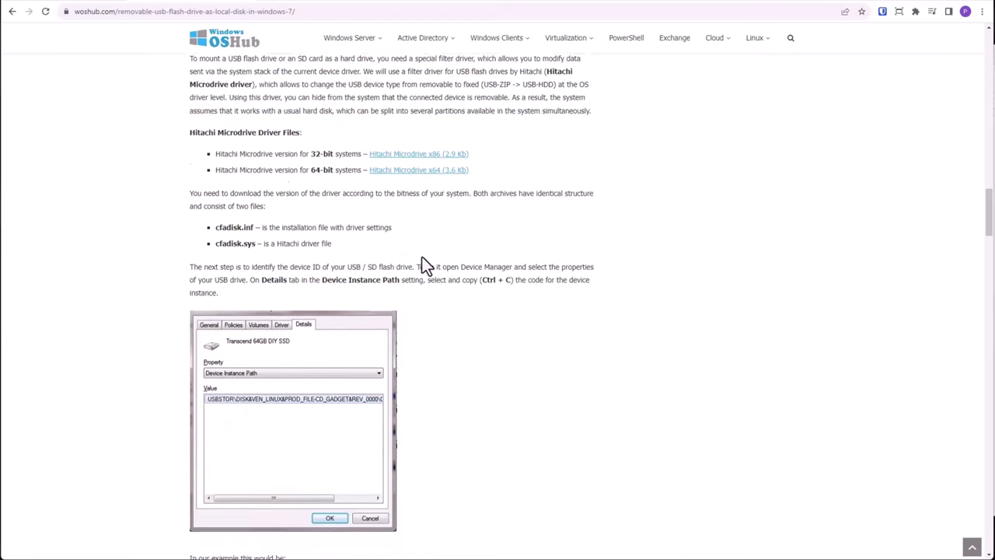
scroll(416, 263, "down", 1)
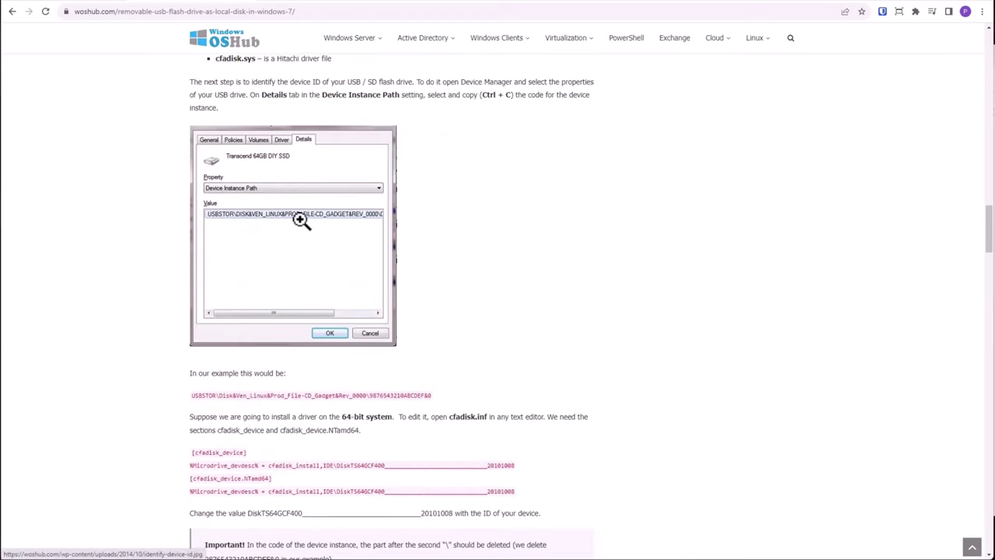
scroll(338, 221, "down", 4)
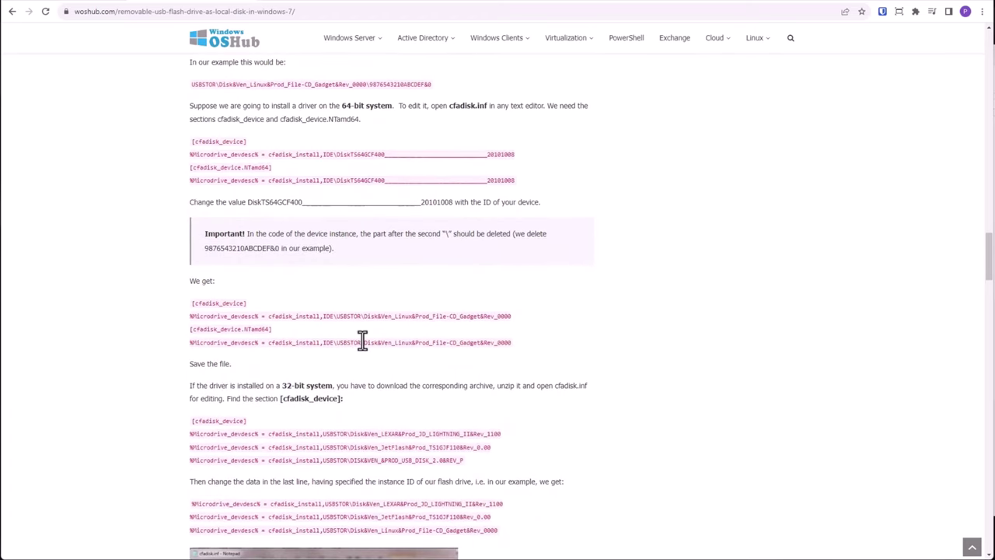
scroll(525, 345, "down", 6)
scroll(522, 326, "down", 5)
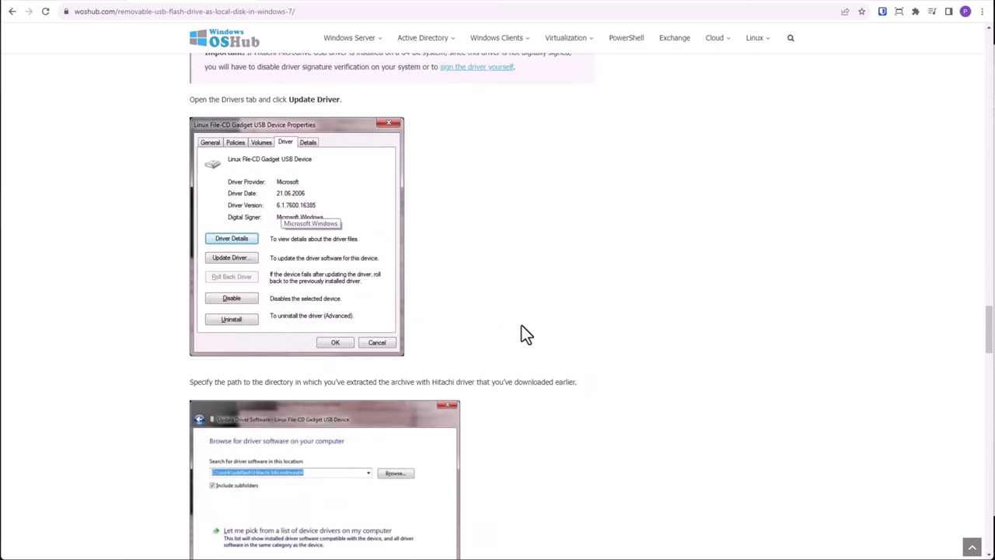
scroll(515, 331, "down", 4)
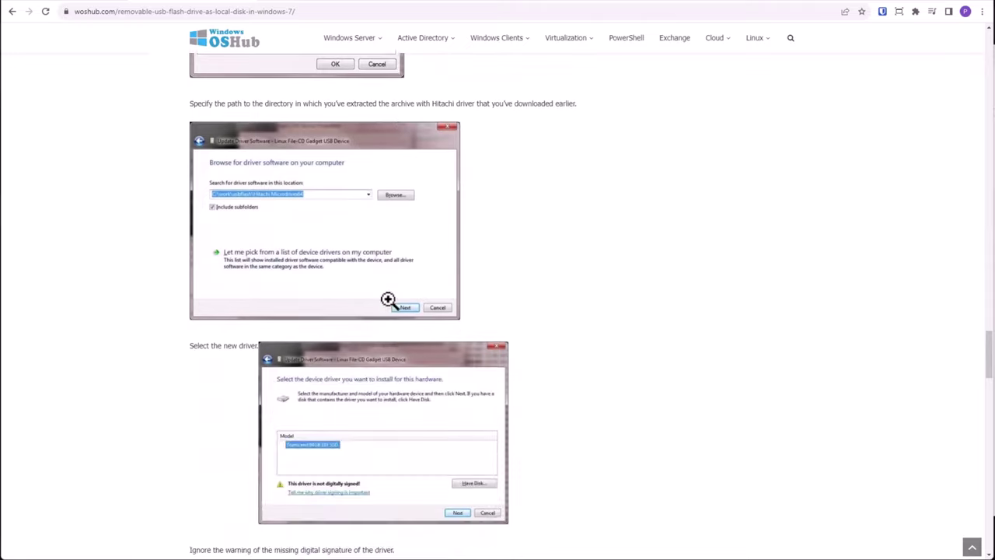